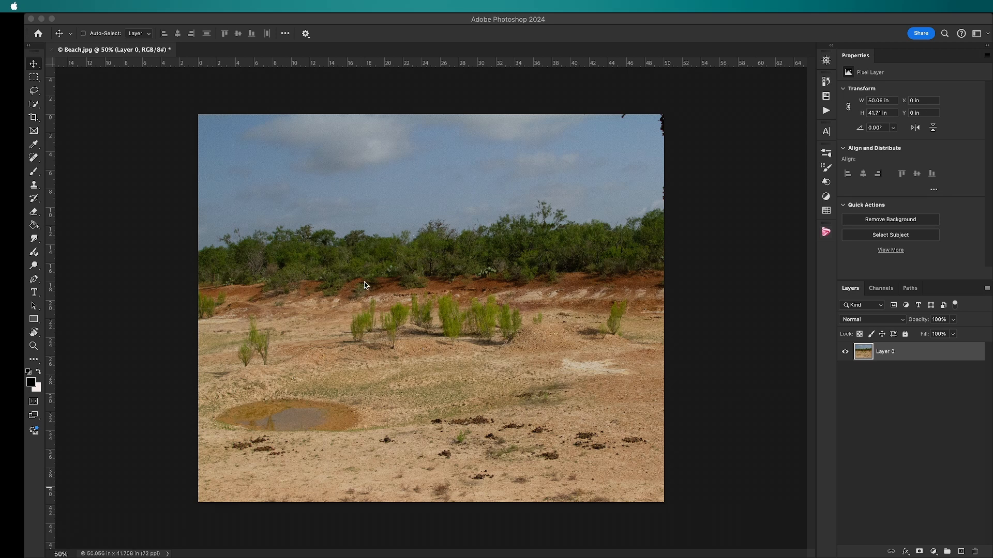
left_click(495, 316)
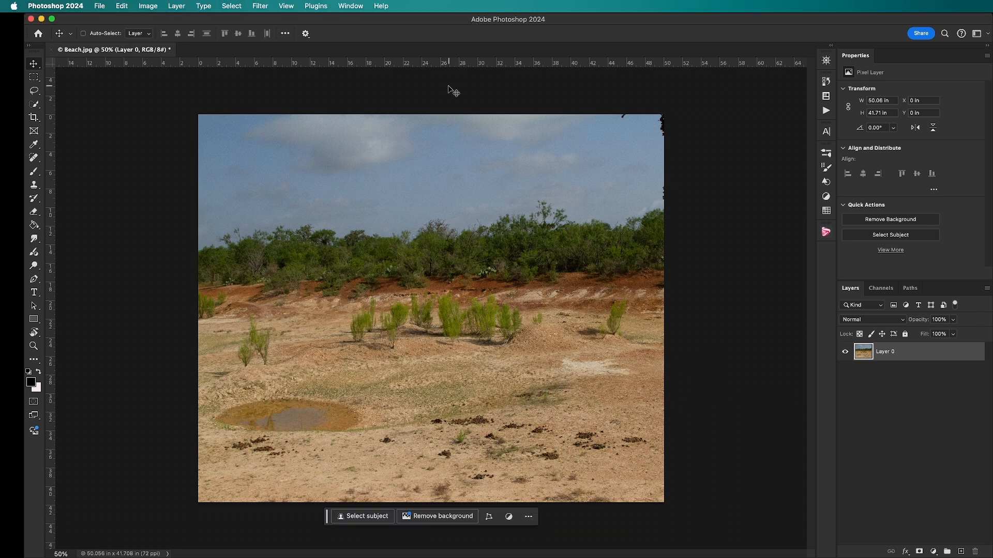
left_click(360, 8)
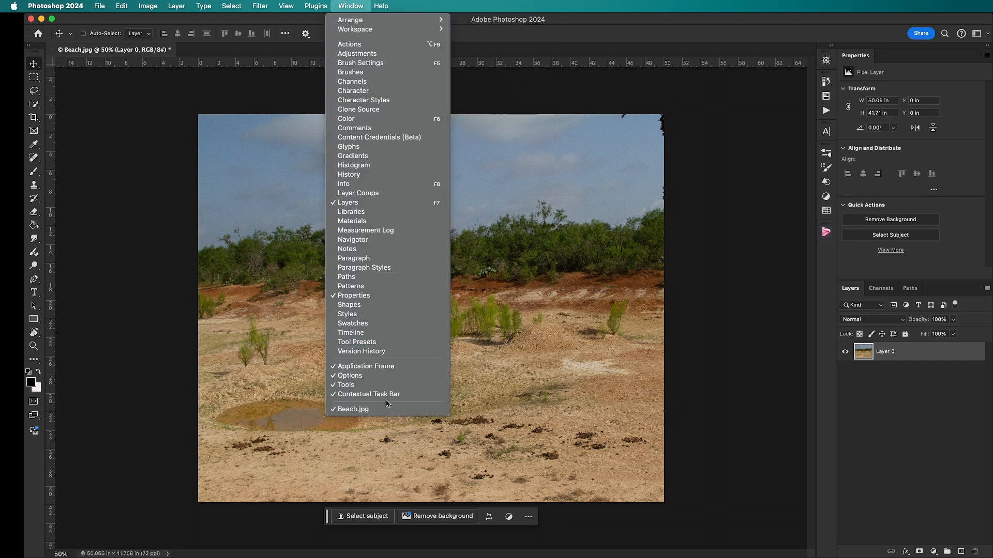
left_click(782, 397)
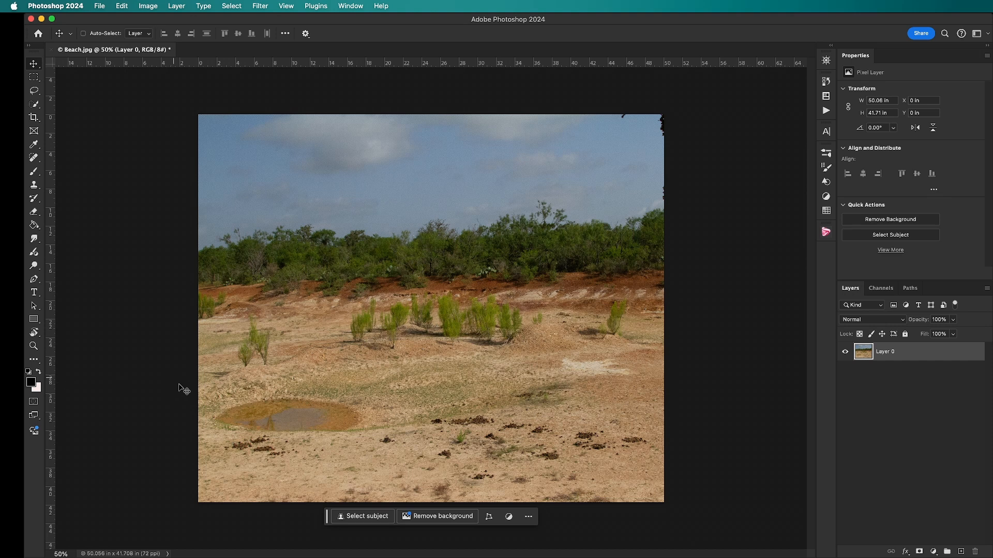
Lasso the green shrubs across the middle of the sand and remove them with Generative Fill, leaving the prompt blank
left_click(34, 92)
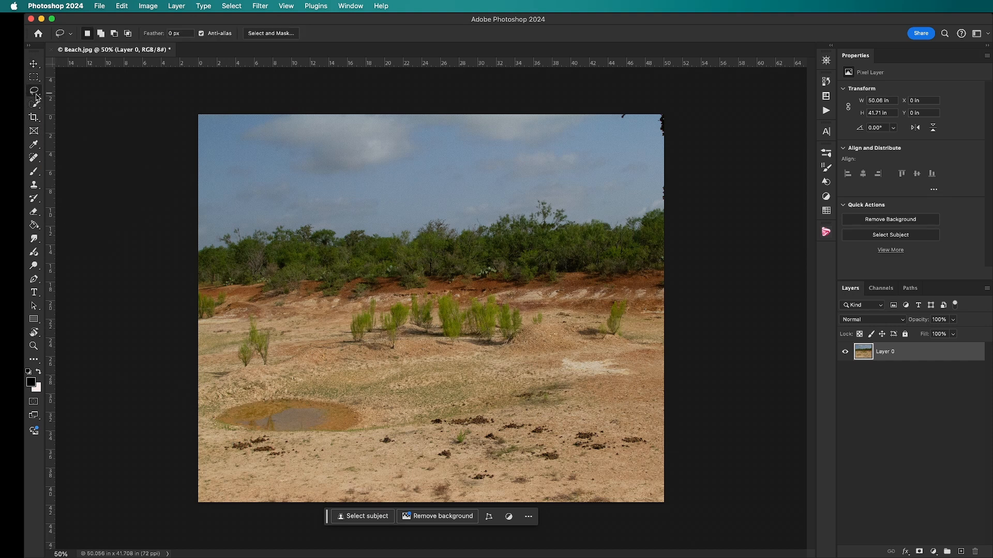
right_click(37, 97)
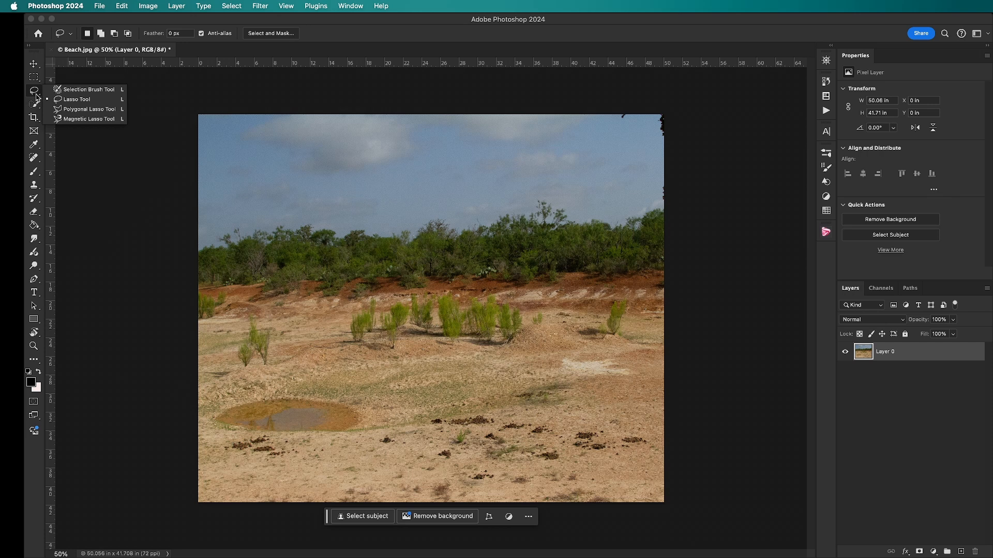
left_click(110, 185)
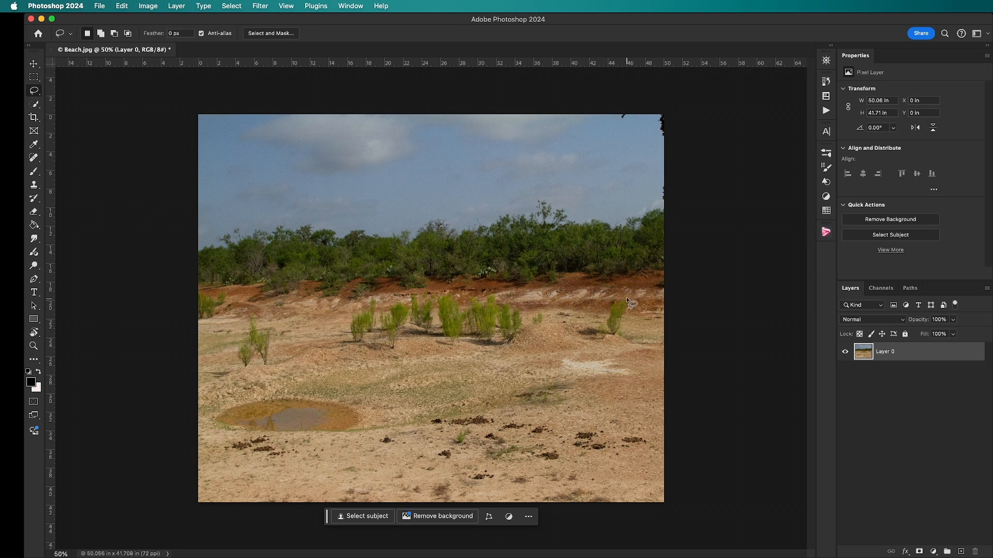
left_click_drag(625, 297, 529, 291)
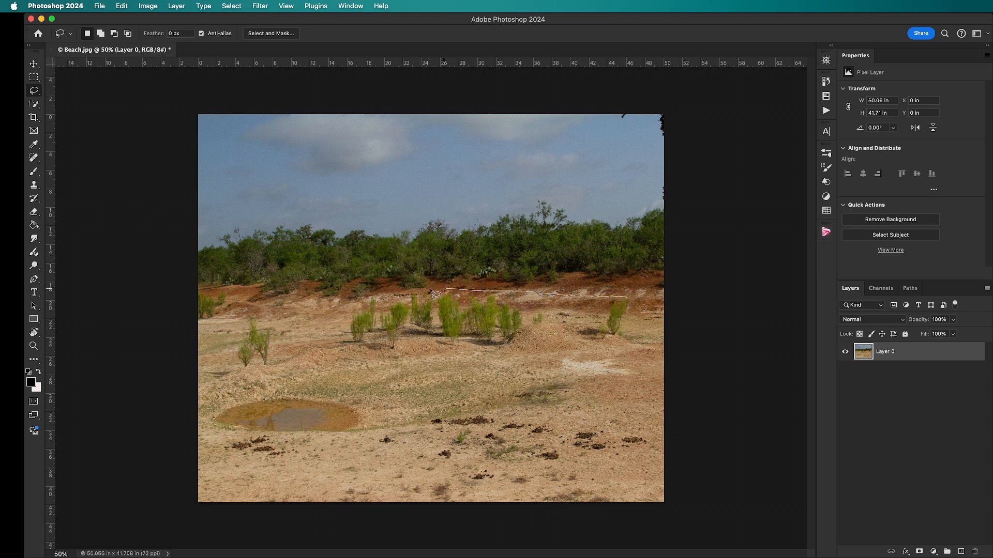
mouse_move(365, 301)
left_mouse_down()
mouse_move(253, 313)
mouse_move(232, 329)
mouse_move(233, 369)
mouse_move(506, 355)
mouse_move(622, 337)
mouse_move(629, 299)
left_mouse_up()
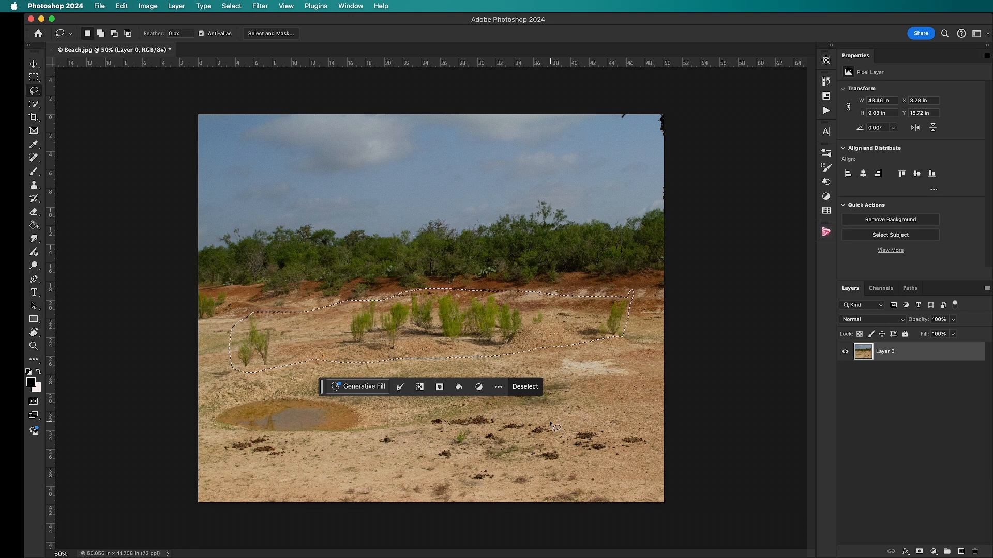
left_click(377, 390)
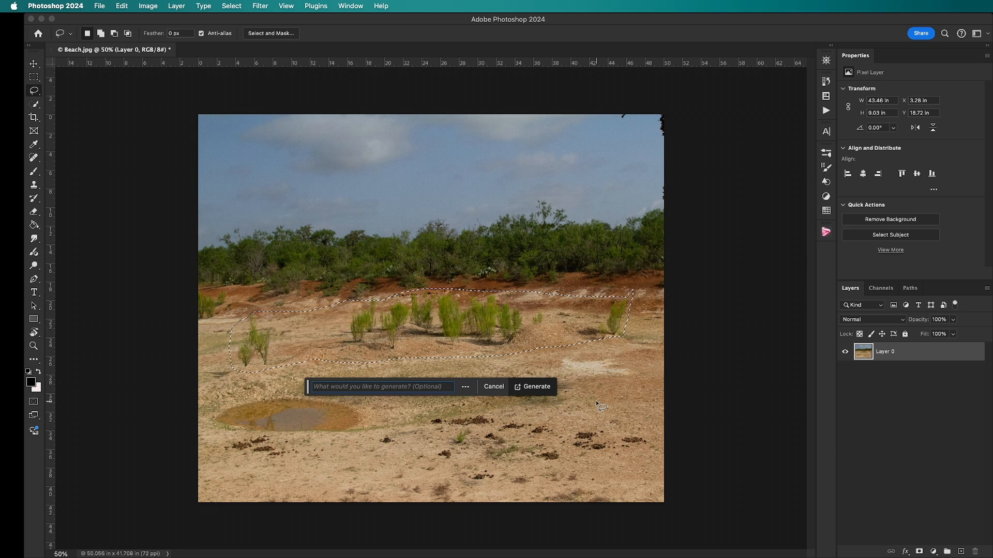
left_click(542, 390)
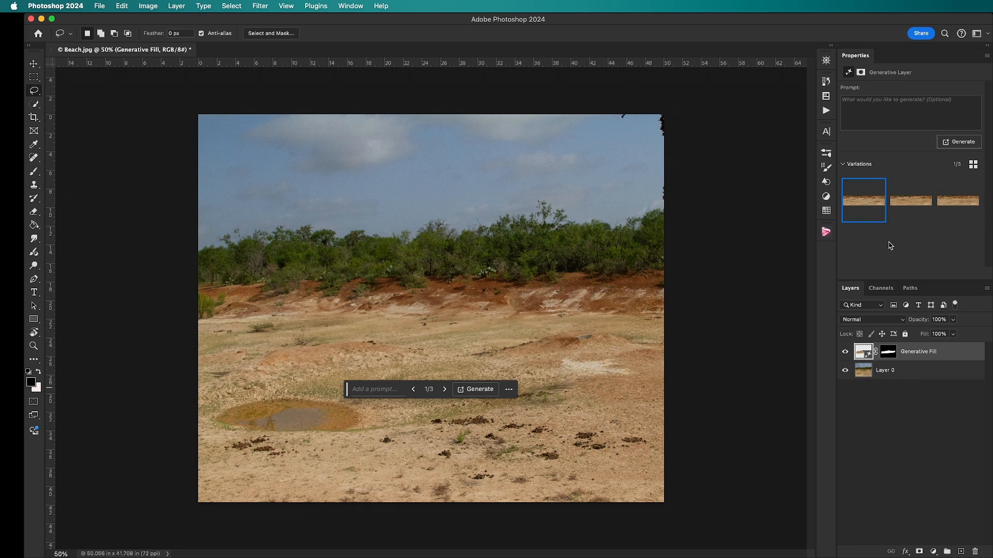
Compare the three generated variations of the shrub-free sand and keep the first one
left_click(914, 215)
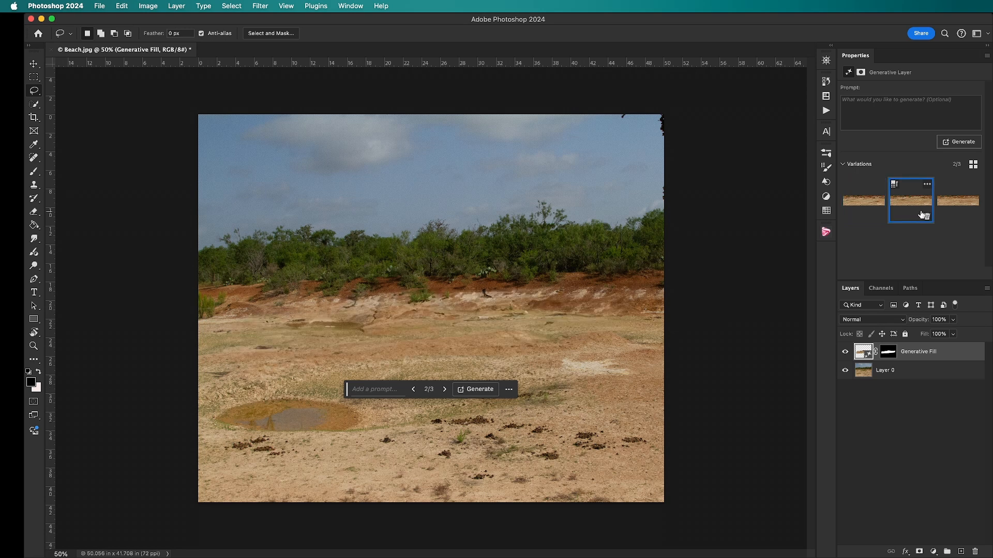
left_click(962, 212)
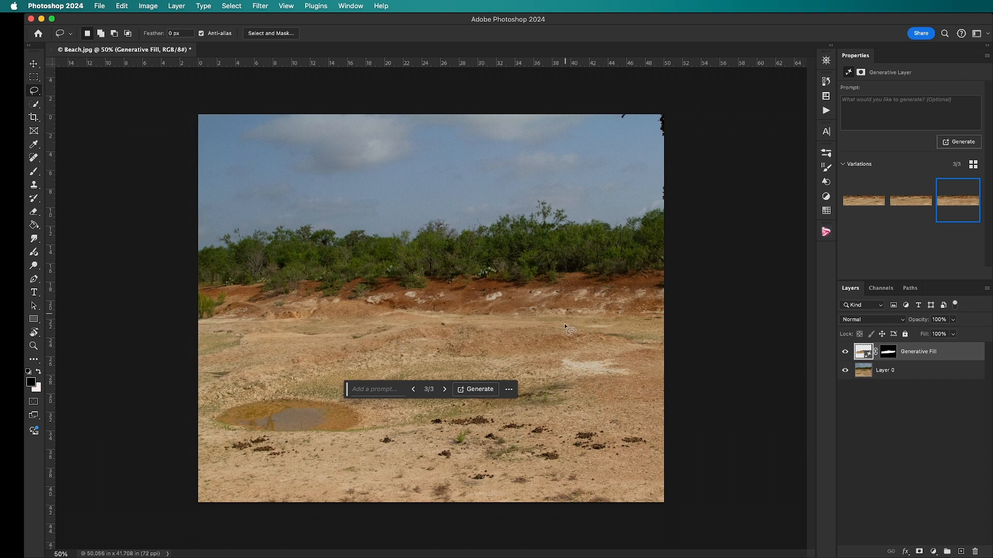
left_click(849, 203)
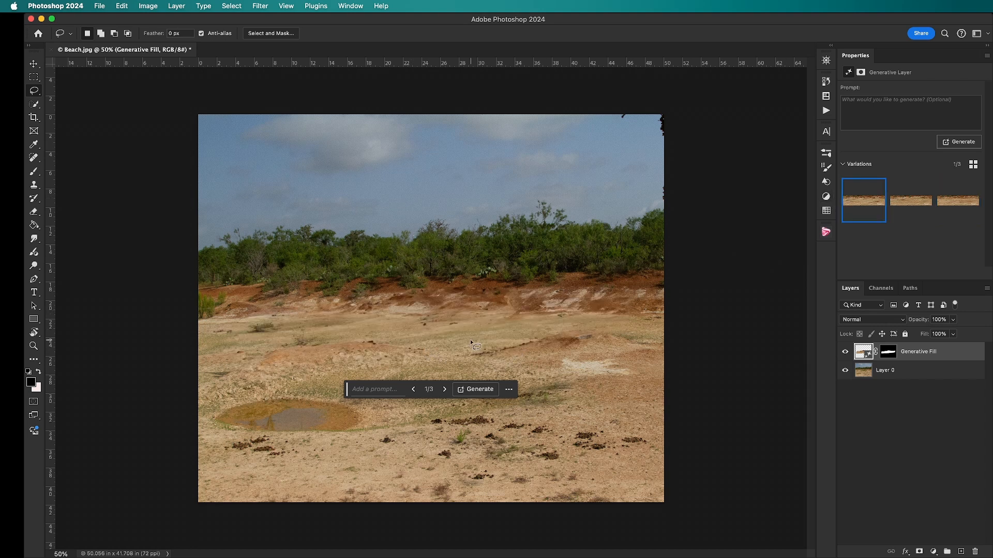
left_click(910, 209)
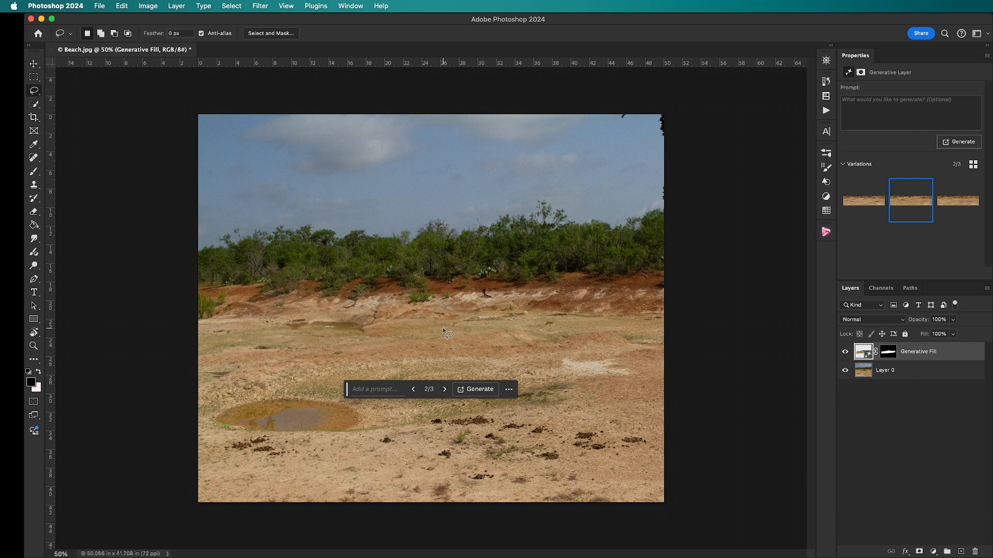
left_click(855, 206)
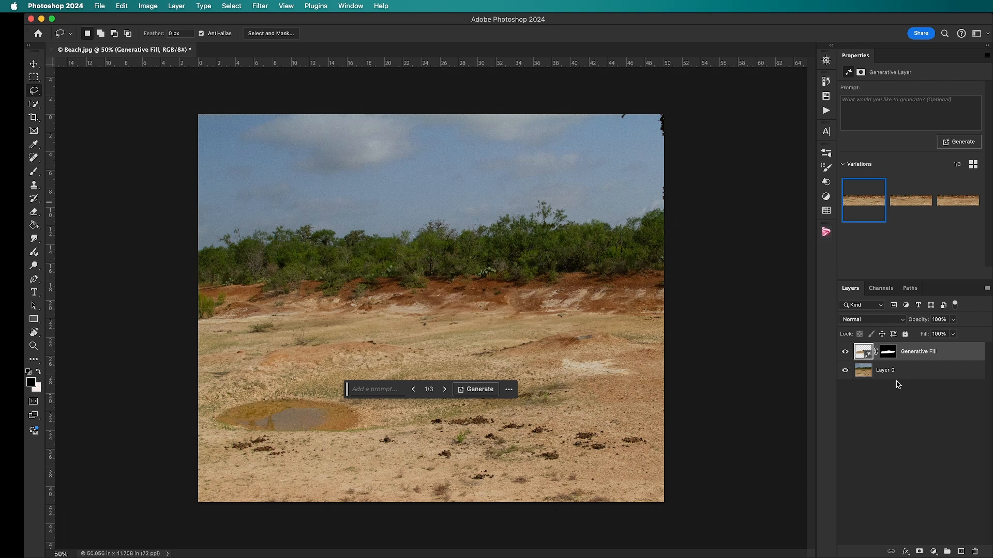
Try removing the puddle by lassoing it and applying Generative Fill with a blank prompt, choosing the third variation
left_click(932, 496)
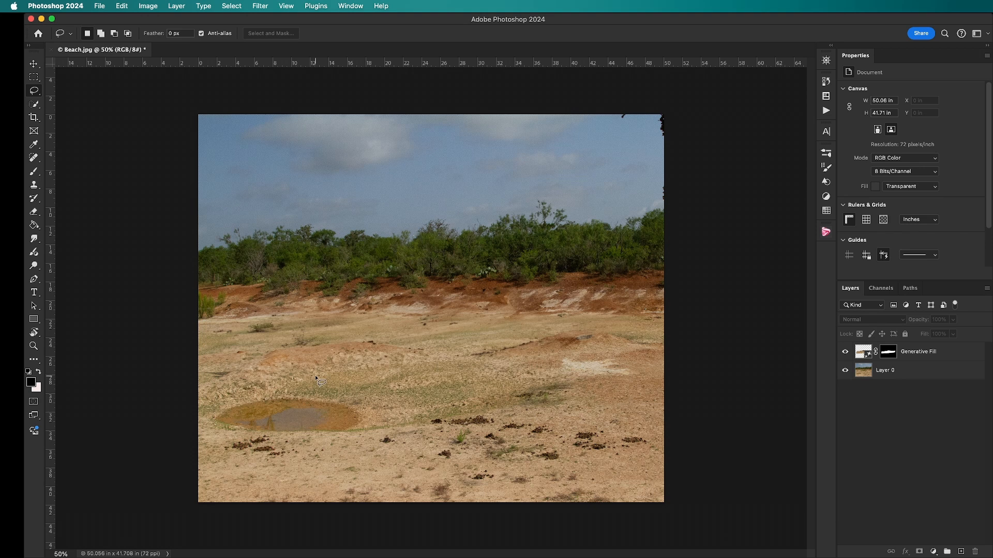
mouse_move(282, 385)
left_mouse_down()
mouse_move(235, 395)
mouse_move(209, 417)
mouse_move(213, 428)
mouse_move(272, 452)
mouse_move(345, 444)
mouse_move(363, 432)
mouse_move(358, 398)
mouse_move(300, 388)
left_mouse_up()
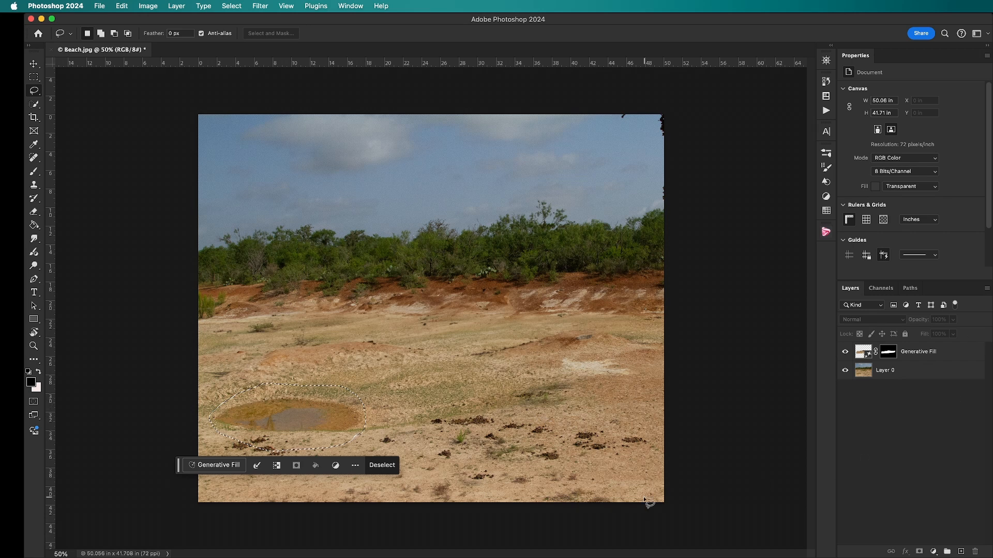
left_click(230, 468)
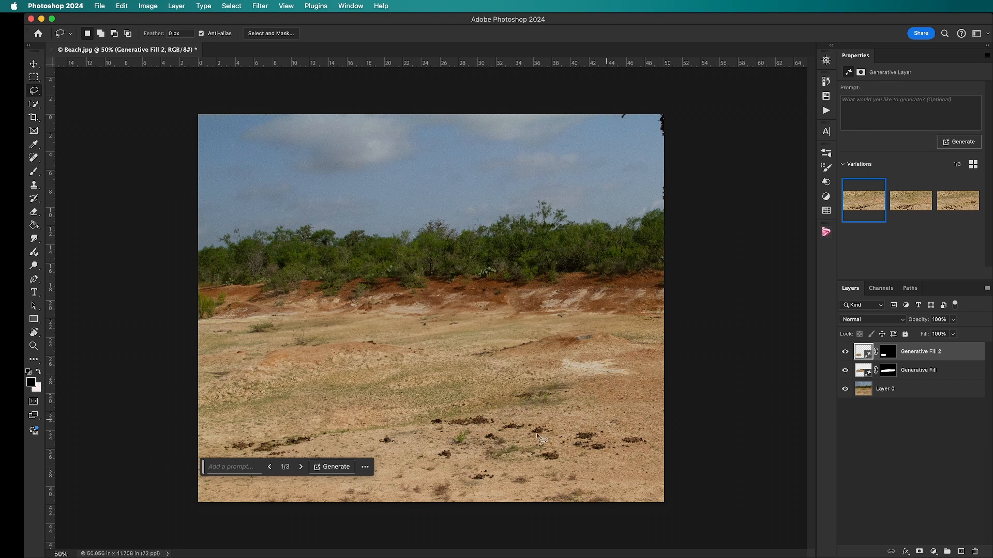
left_click(960, 184)
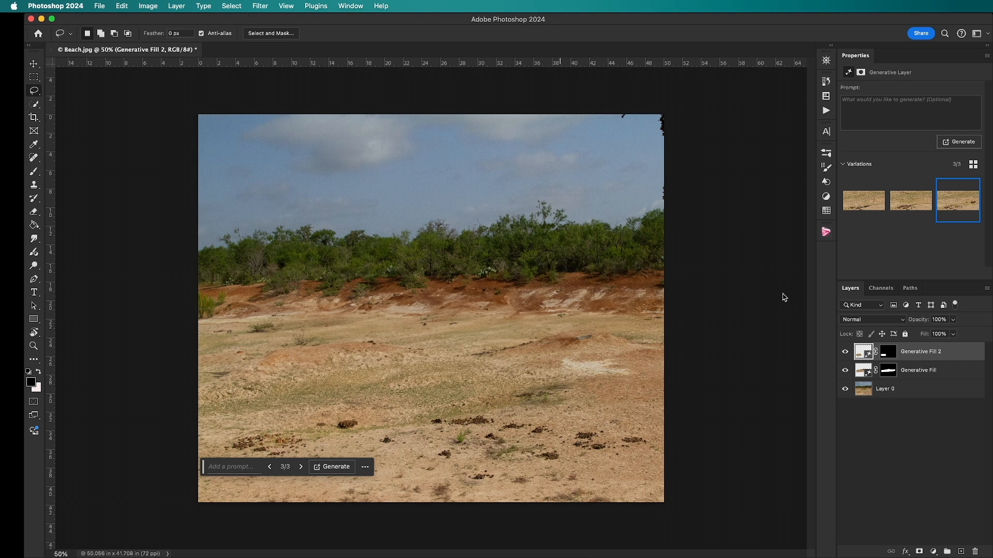
Delete the generative layer that covers the puddle
right_click(931, 358)
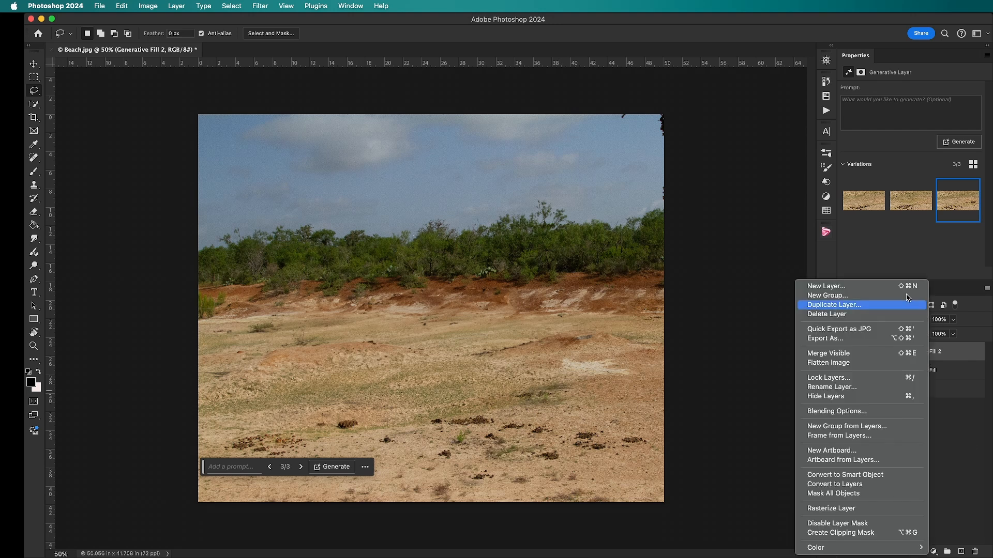
left_click(877, 315)
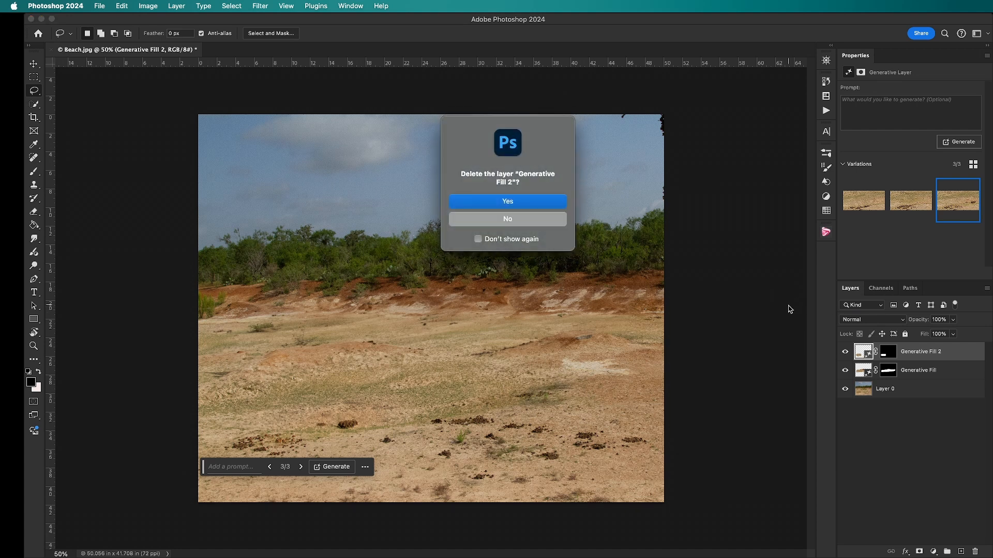
key("Return")
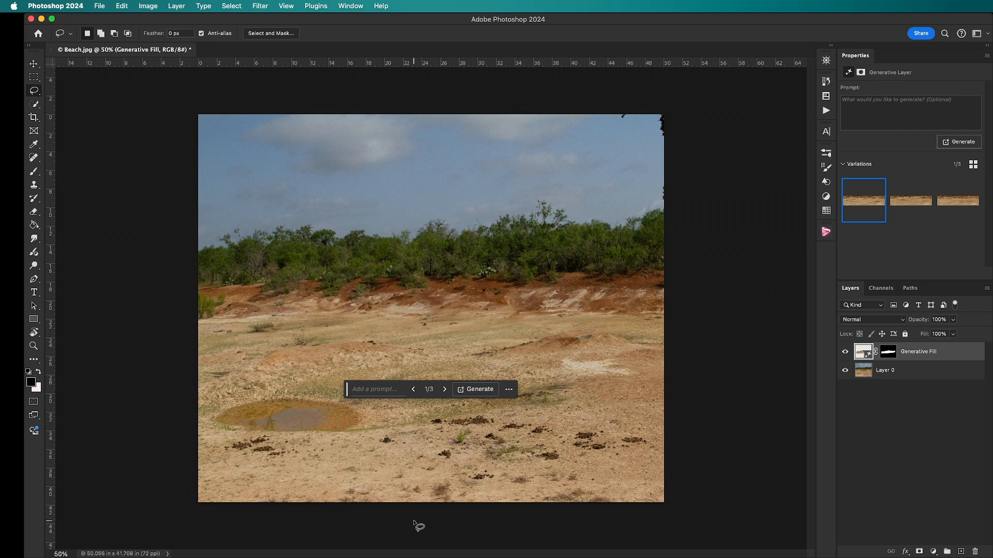
Lasso an upright oval over the middle of the puddle and fill it using the Generative Fill prompt "Duck"
left_click_drag(353, 389, 489, 281)
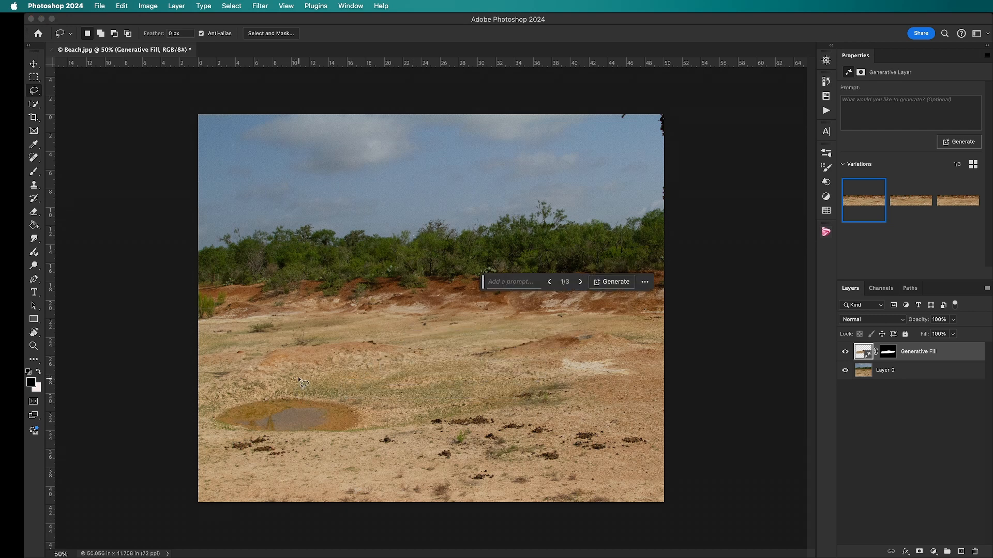
mouse_move(298, 374)
left_mouse_down()
mouse_move(285, 373)
mouse_move(266, 416)
mouse_move(297, 437)
mouse_move(314, 428)
mouse_move(317, 407)
mouse_move(292, 373)
left_mouse_up()
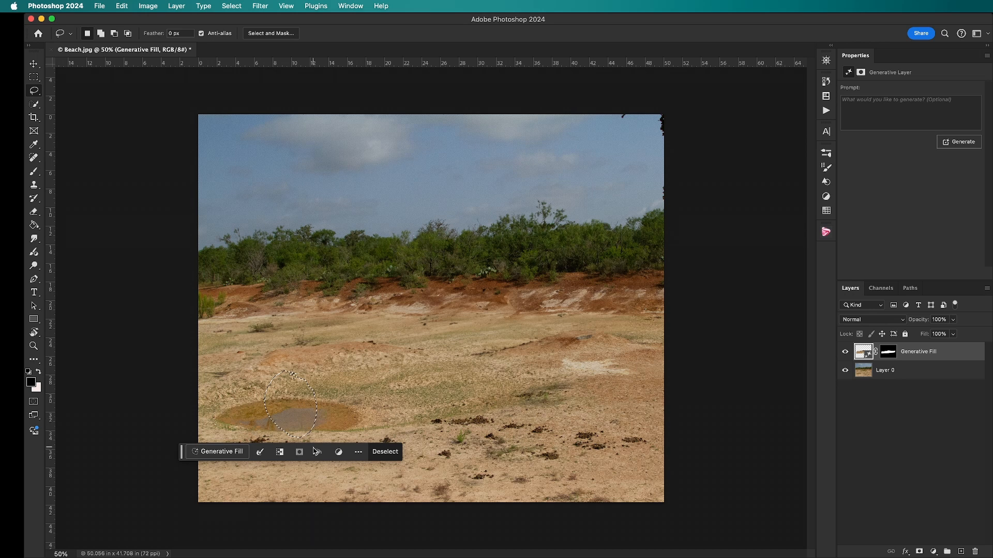
left_click(220, 460)
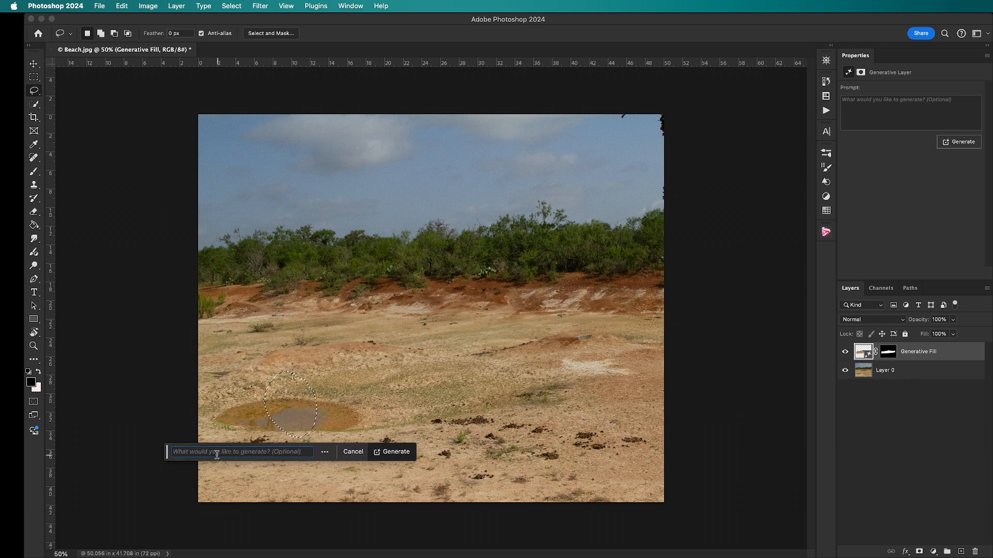
type("Duck")
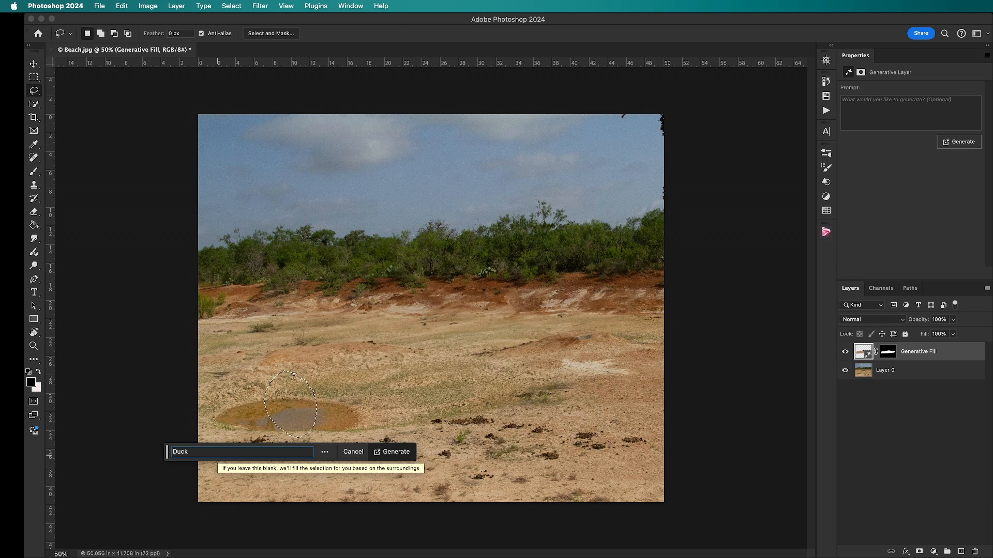
key("Return")
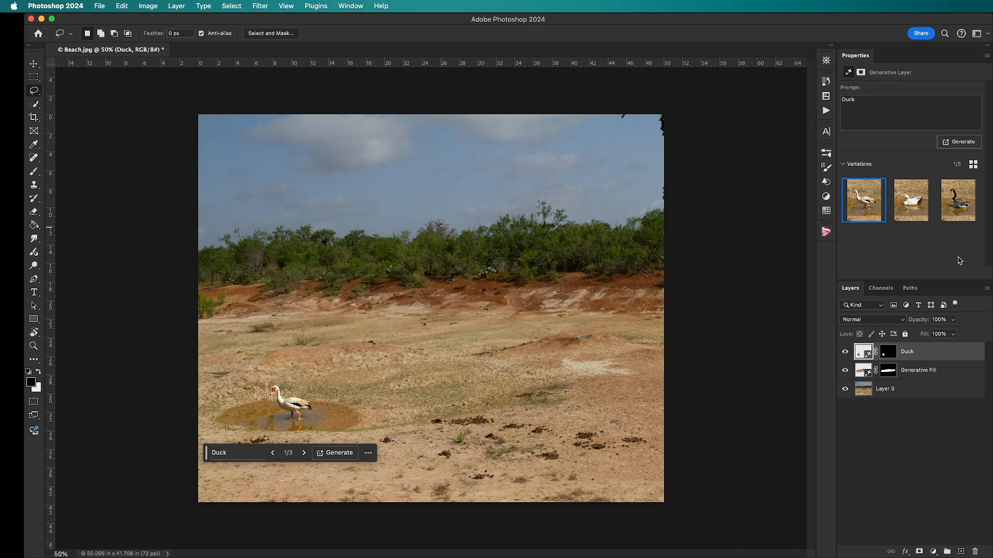
Compare the three duck variations in the puddle and return to the first one
left_click(912, 213)
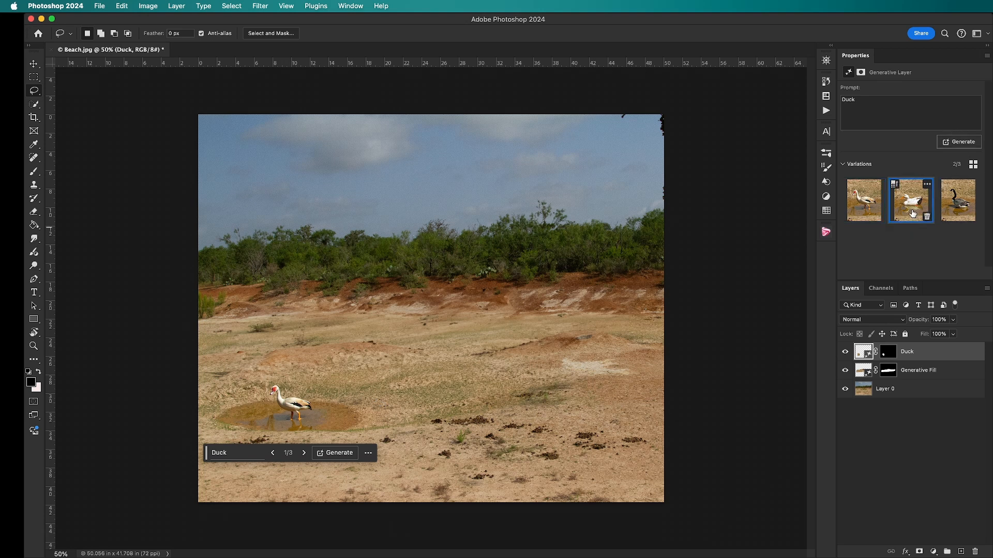
left_click(950, 213)
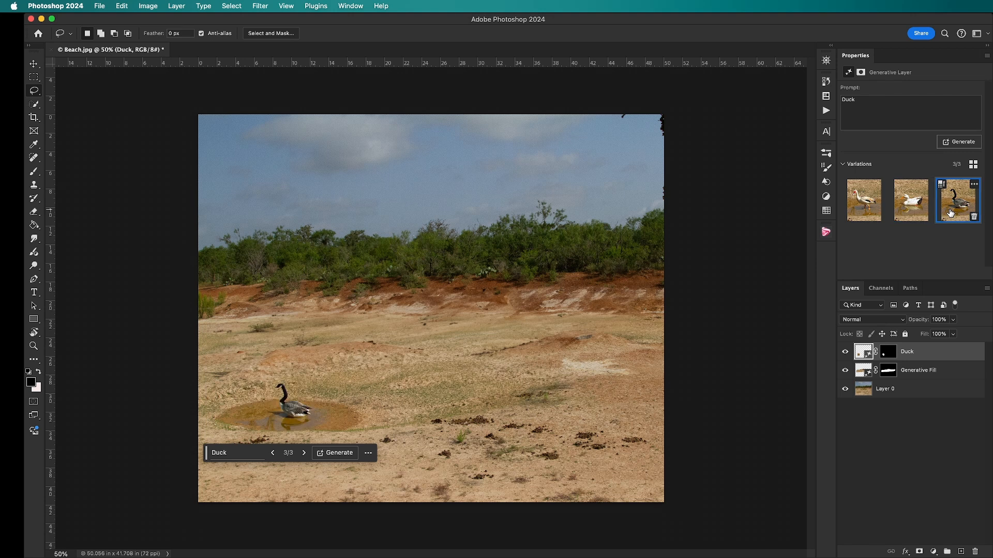
left_click(861, 211)
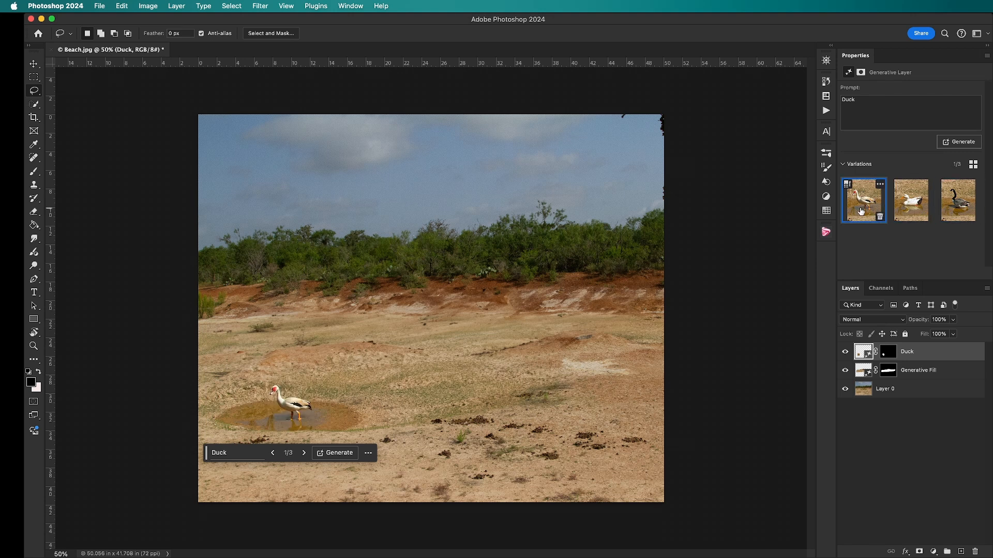
left_click(905, 209)
left_click(950, 205)
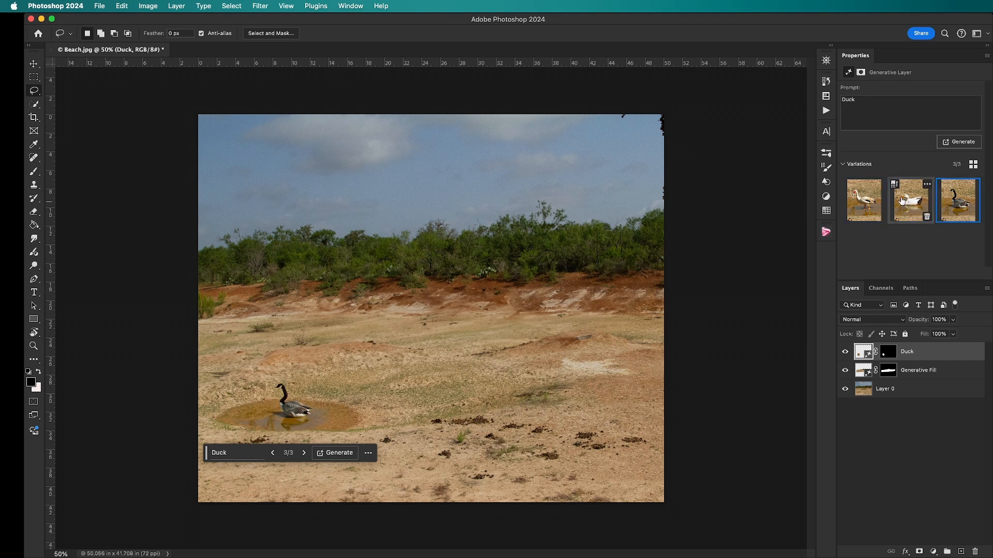
left_click(874, 208)
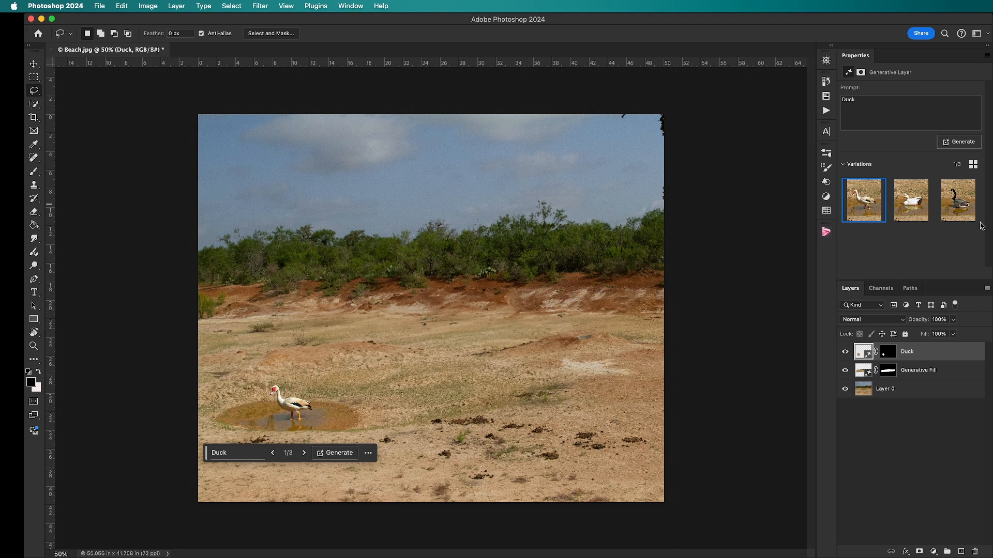
Change the duck layer's prompt to "Southern Wood Duck" and generate new variations
mouse_move(920, 206)
left_click(862, 102)
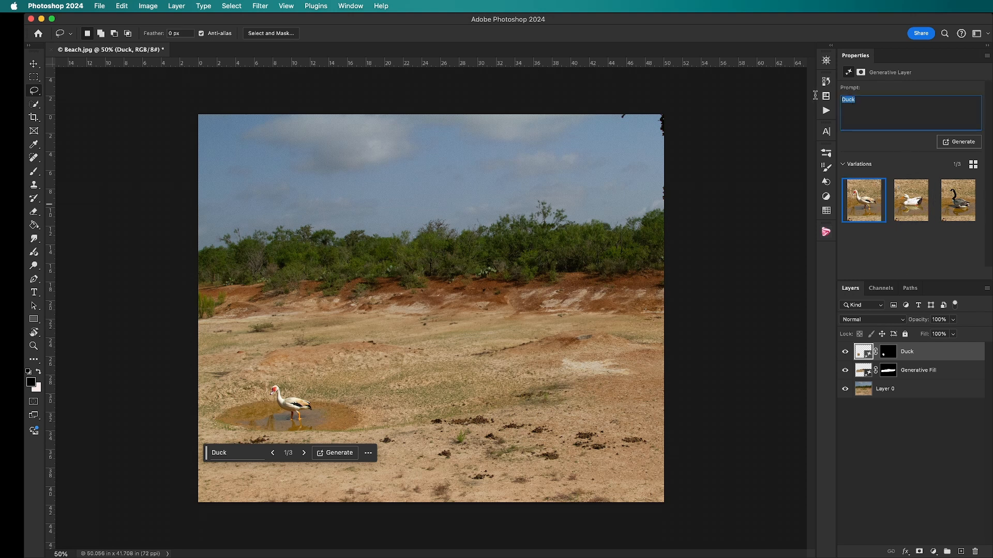
type("Southern Wood")
left_click(959, 144)
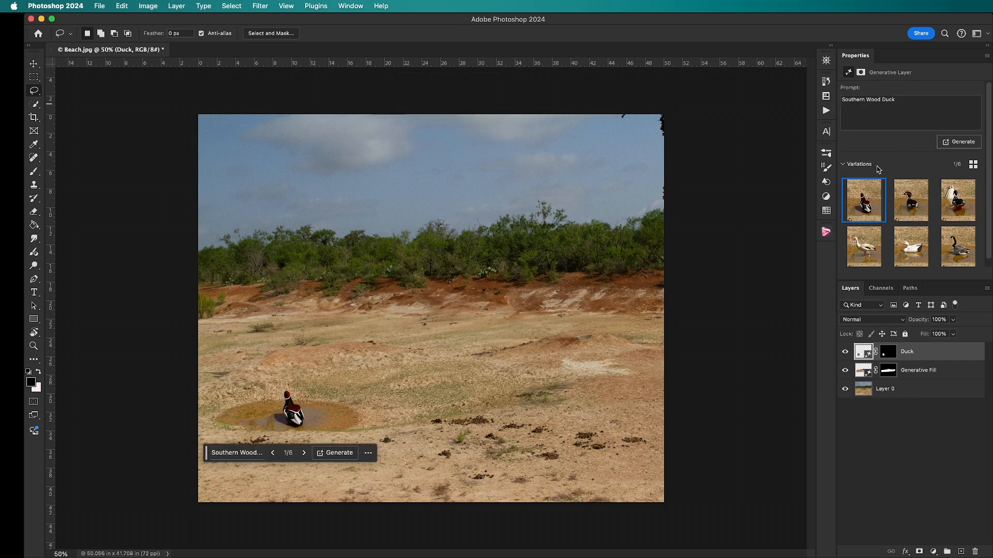
Compare the first three Southern Wood Duck variations in the puddle and choose the second one
left_click(906, 212)
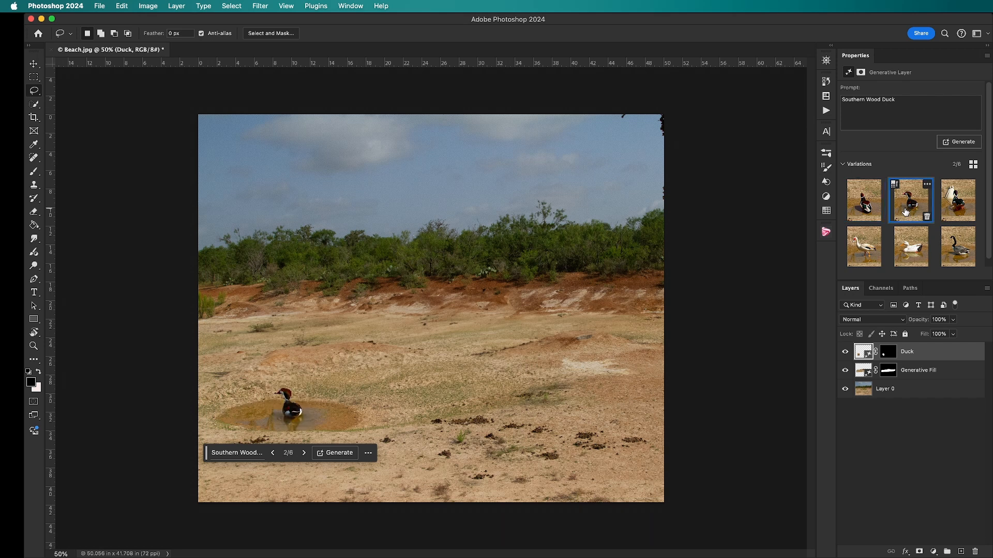
left_click(955, 207)
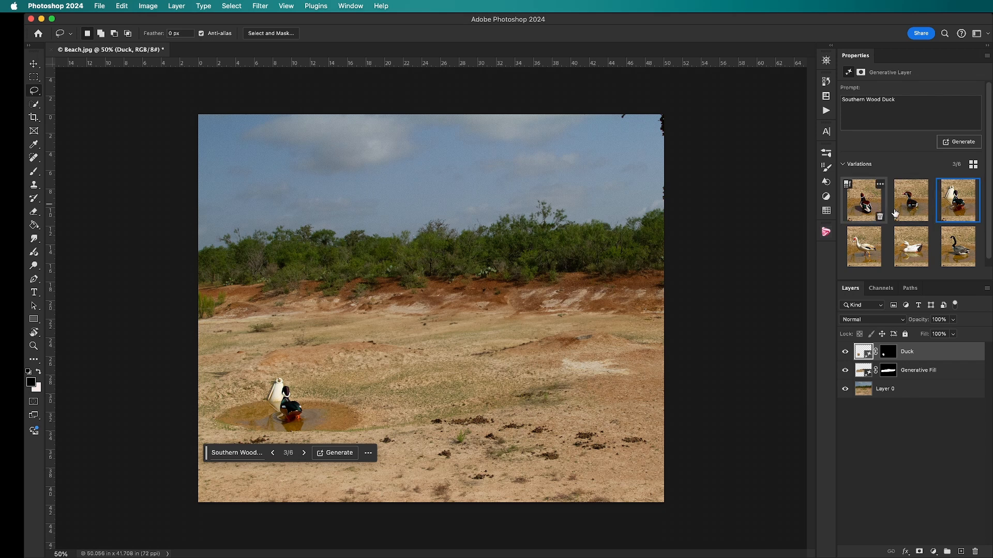
left_click(850, 205)
left_click(912, 214)
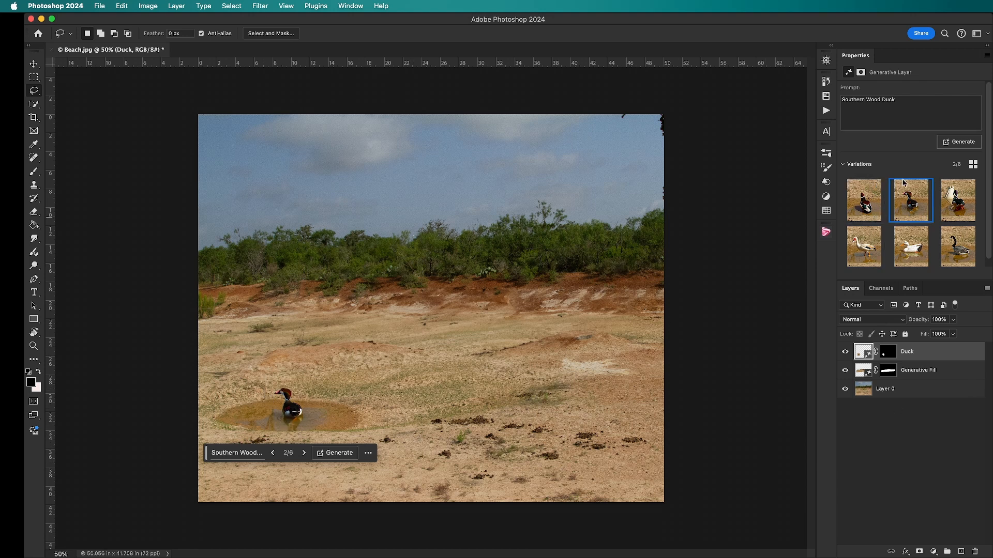
Generate three more variations from the "Southern Wood Duck" prompt, compare them and select the third one
left_click(956, 143)
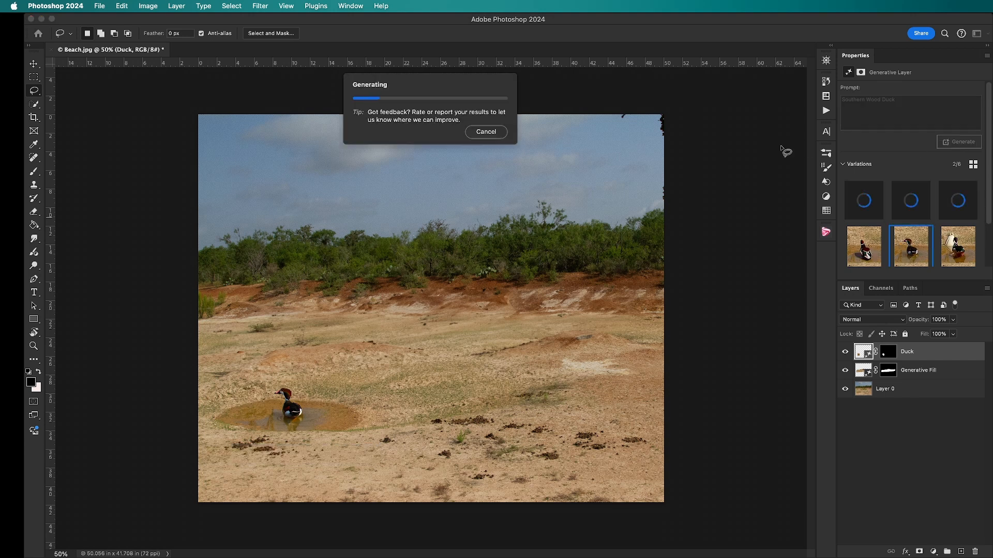
mouse_move(906, 254)
mouse_move(965, 250)
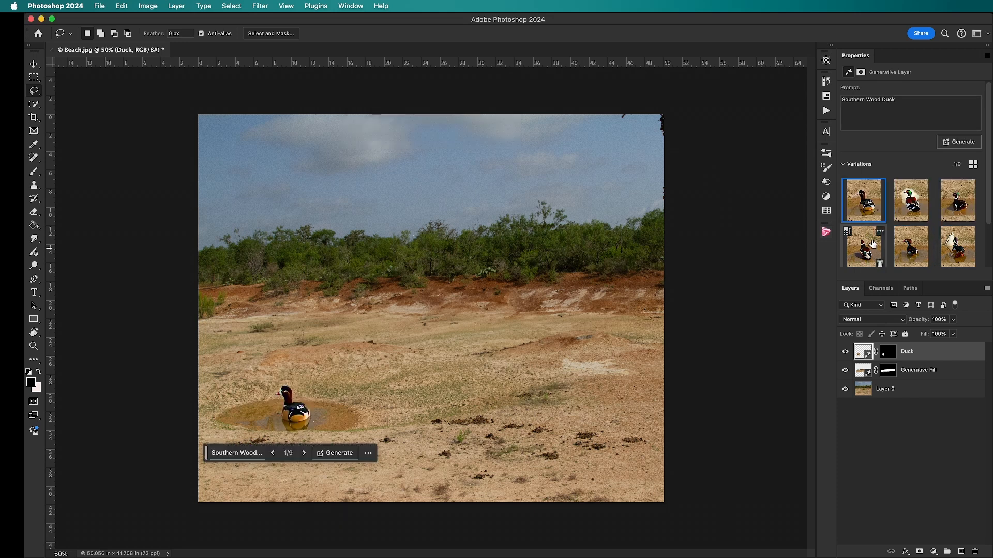
mouse_move(877, 206)
left_click(918, 203)
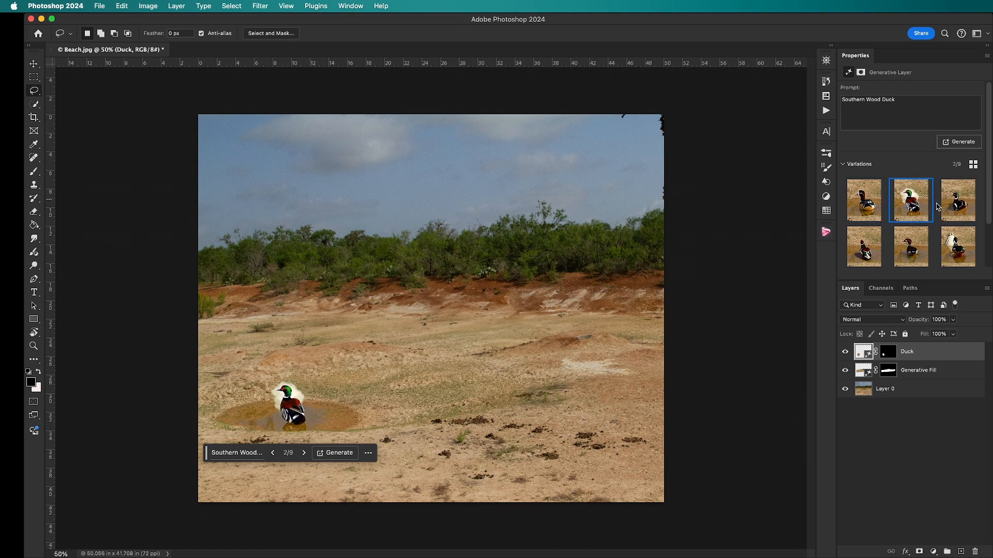
left_click(953, 206)
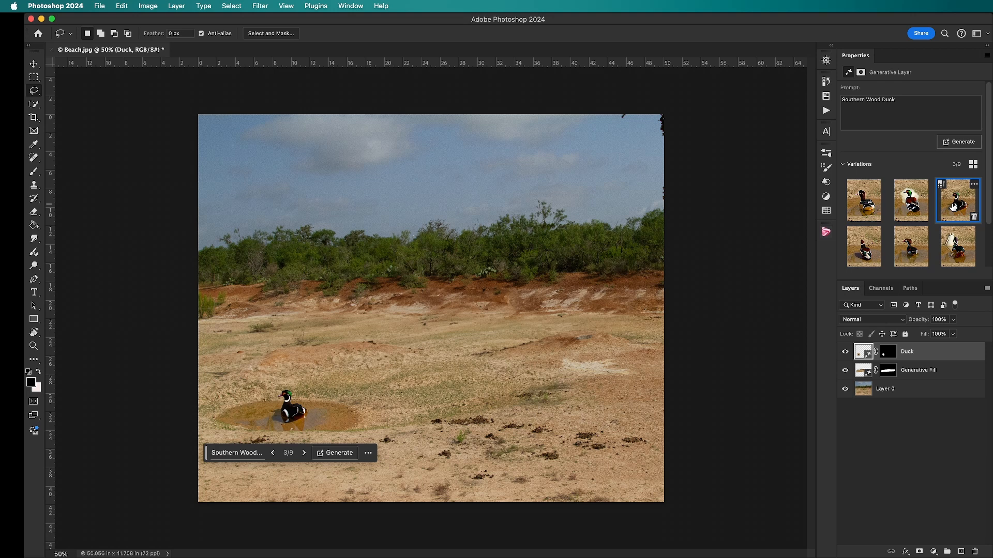
Change the duck layer's prompt to "Southern Wood Duck facing right" and generate new variations
left_click(910, 99)
left_click(909, 99)
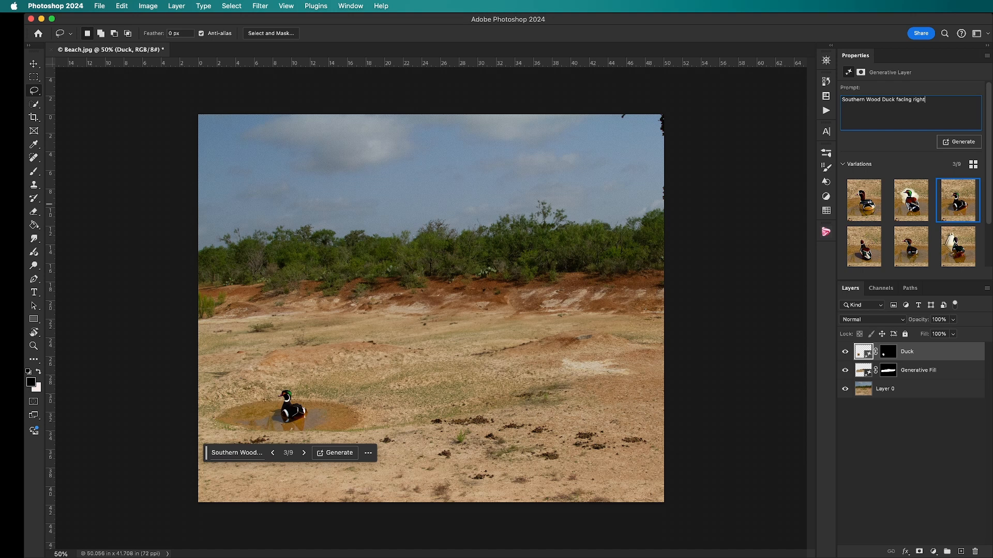
key("Return")
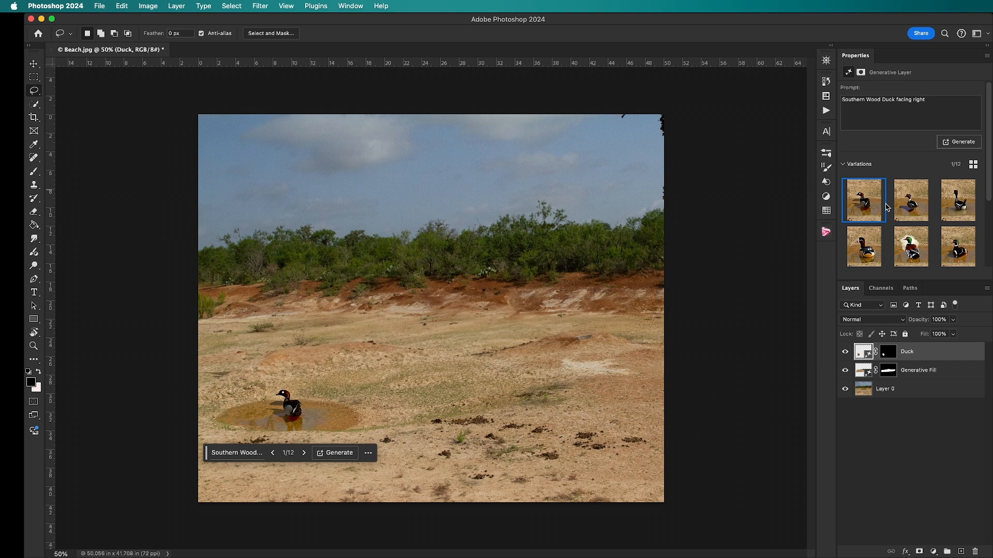
Compare the first two variations generated from the "facing right" prompt and keep the first one
left_click(904, 206)
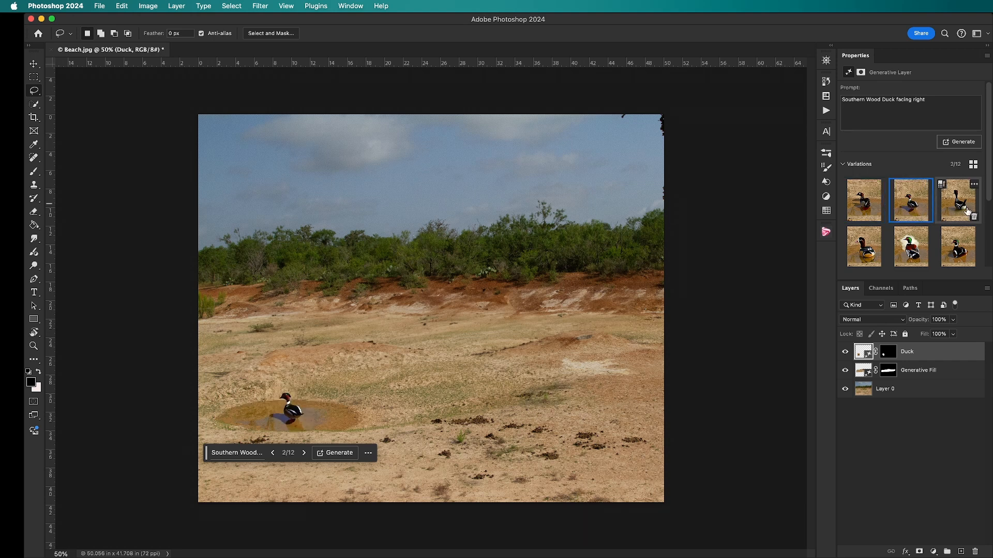
left_click(870, 203)
left_click(909, 203)
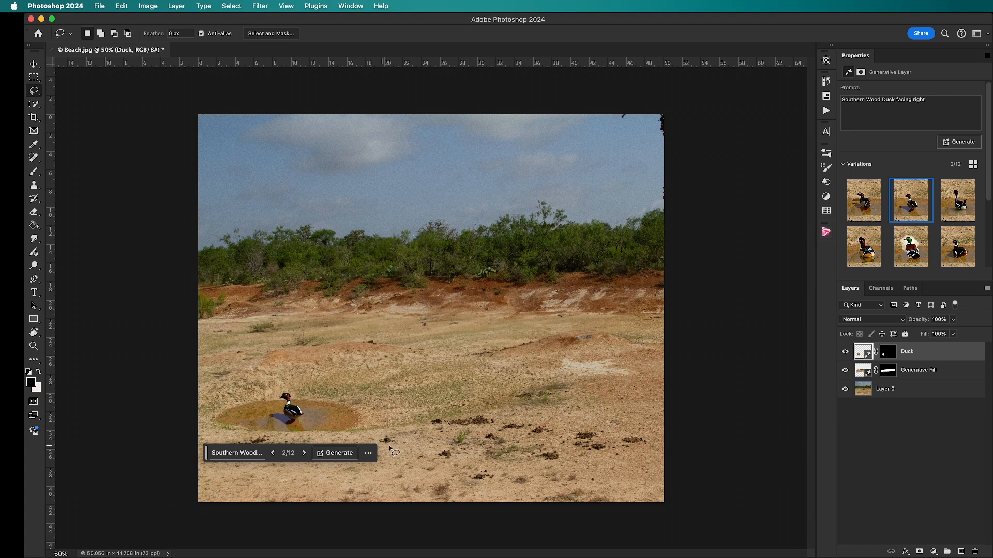
left_click(865, 200)
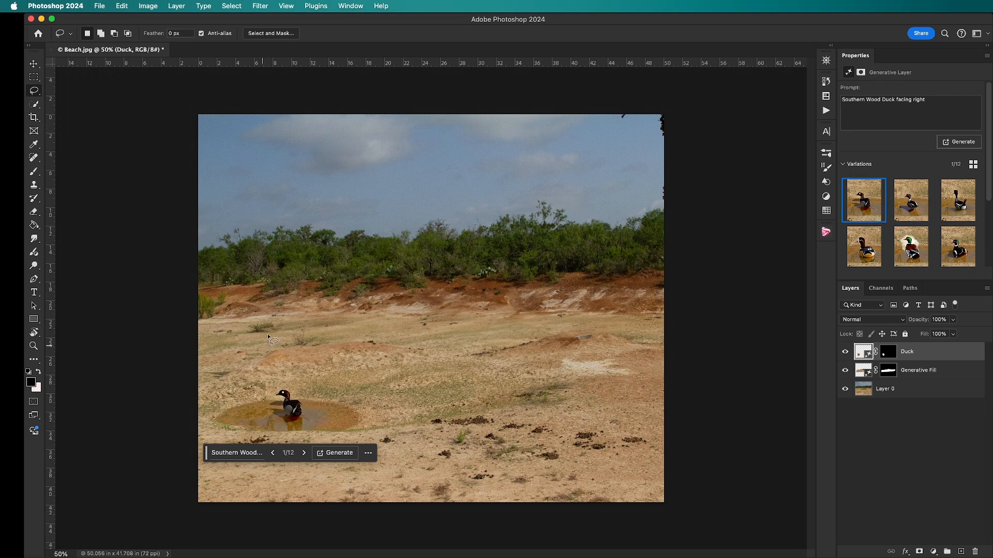
Lasso a small round area on the ground just above the puddle's left side and fill it using the prompt "Southern Wood ducklings"
mouse_move(259, 342)
left_mouse_down()
mouse_move(220, 347)
mouse_move(260, 371)
mouse_move(261, 342)
left_mouse_up()
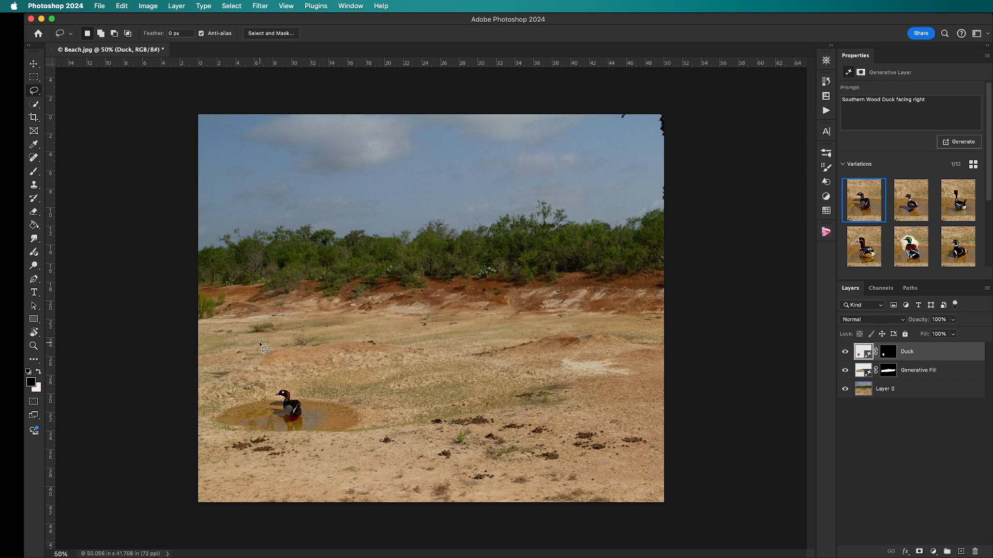
left_click(898, 98)
type("South")
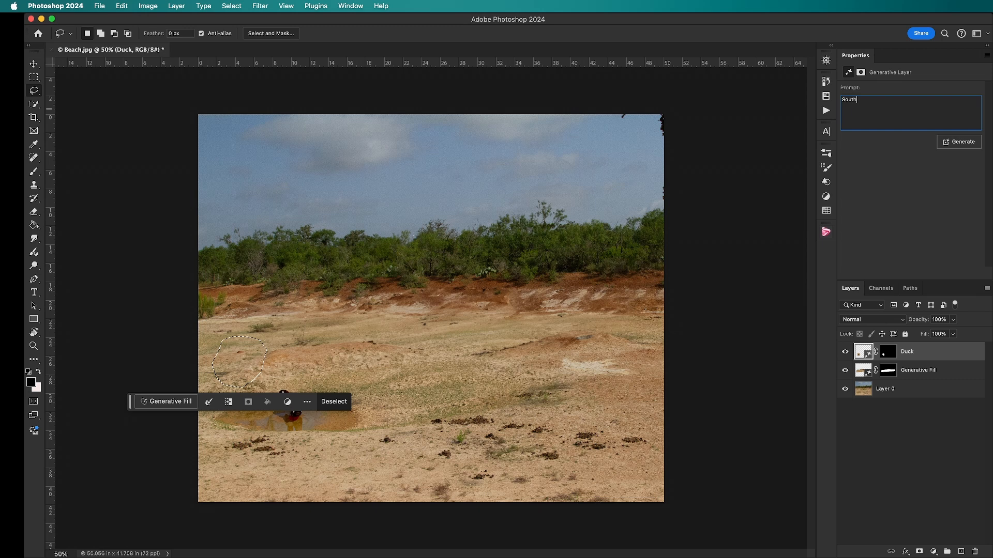
type("ern Wood ducklings")
key("Return")
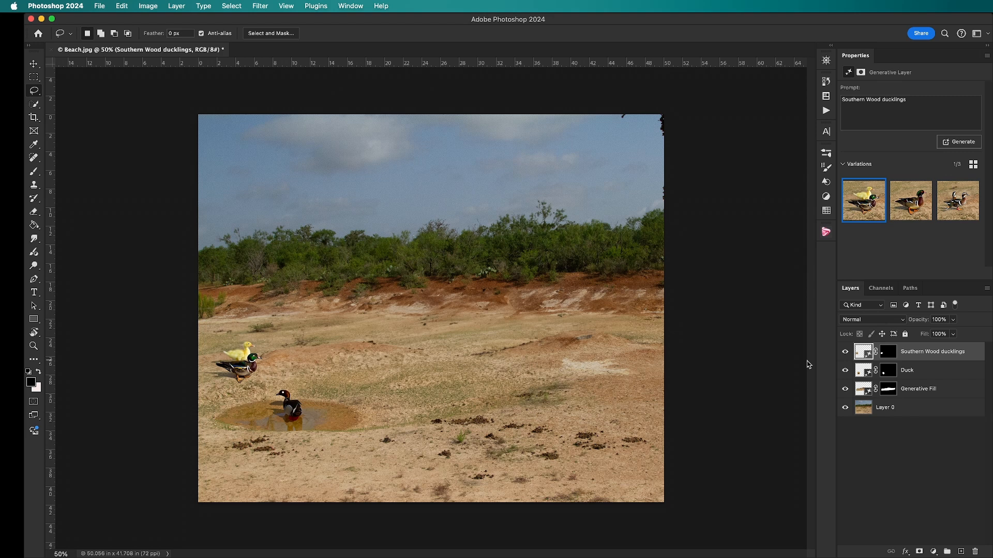
Review the other two duckling variations and regenerate the layer with the prompt "Southern Wood baby ducklings"
left_click(929, 211)
left_click(971, 208)
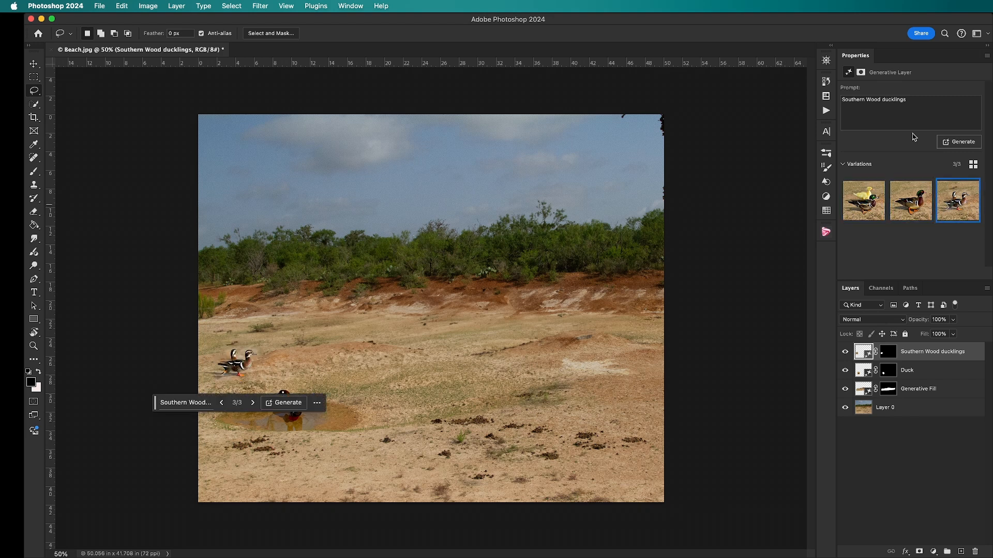
triple_click(895, 100)
left_click(910, 101)
double_click(893, 100)
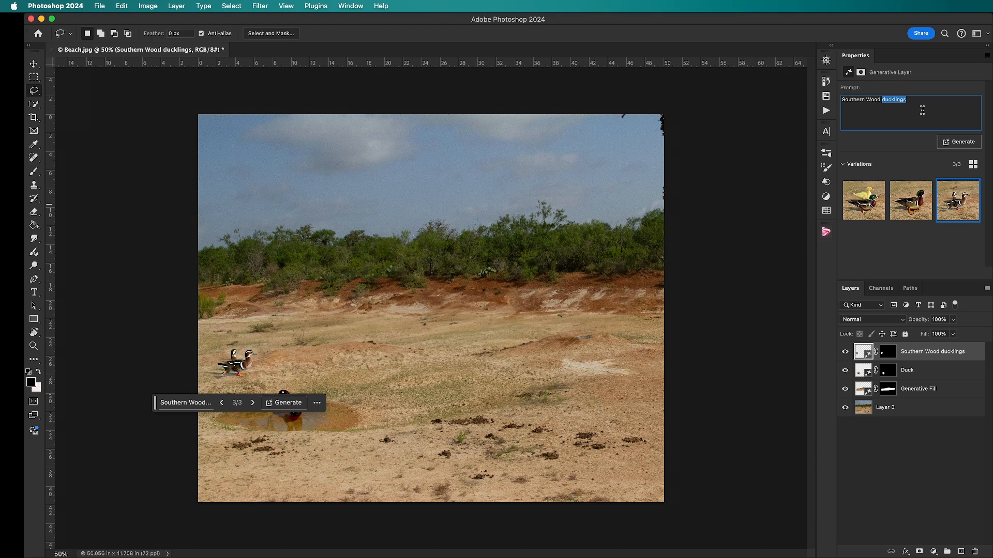
left_click(883, 102)
type("baby")
left_click(959, 142)
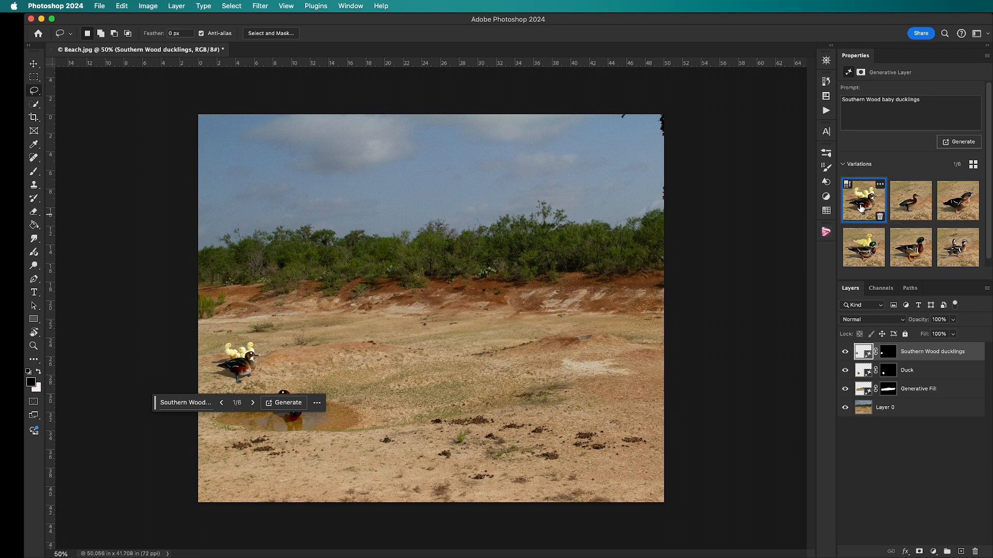
Shorten the duckling layer's prompt to "baby ducklings", generate new variations and select the third one
left_click(910, 204)
left_click(960, 206)
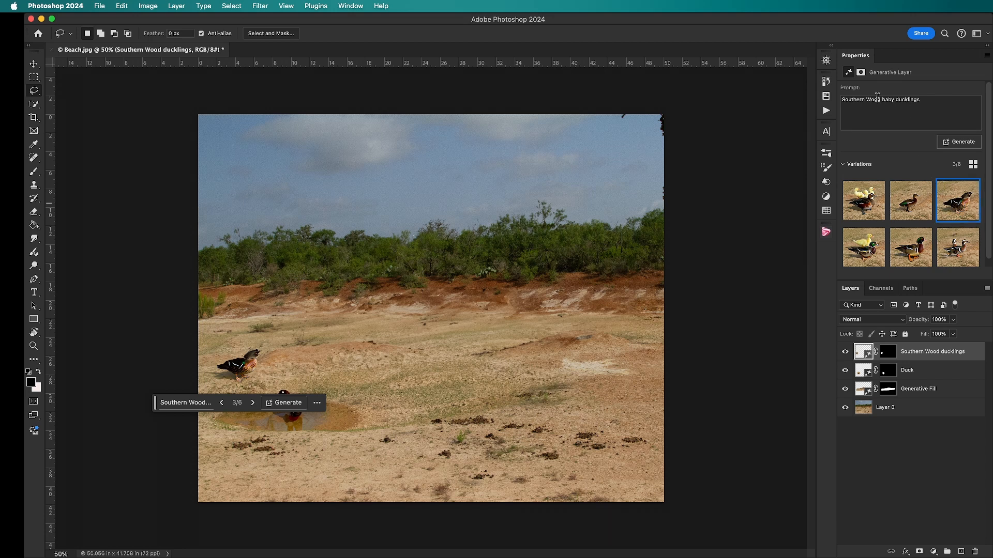
left_click_drag(882, 99, 836, 98)
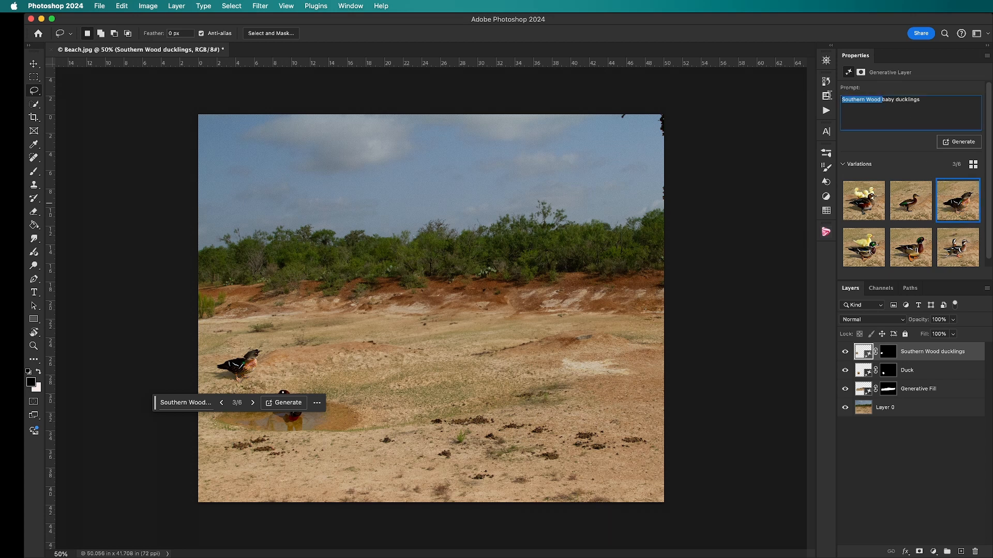
key("BackSpace")
left_click(959, 141)
left_click(912, 213)
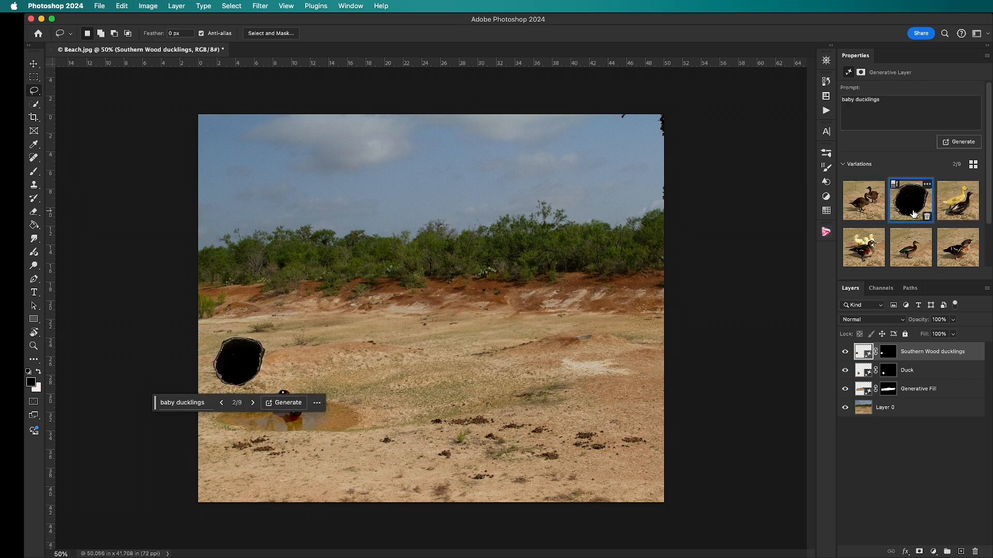
left_click(959, 205)
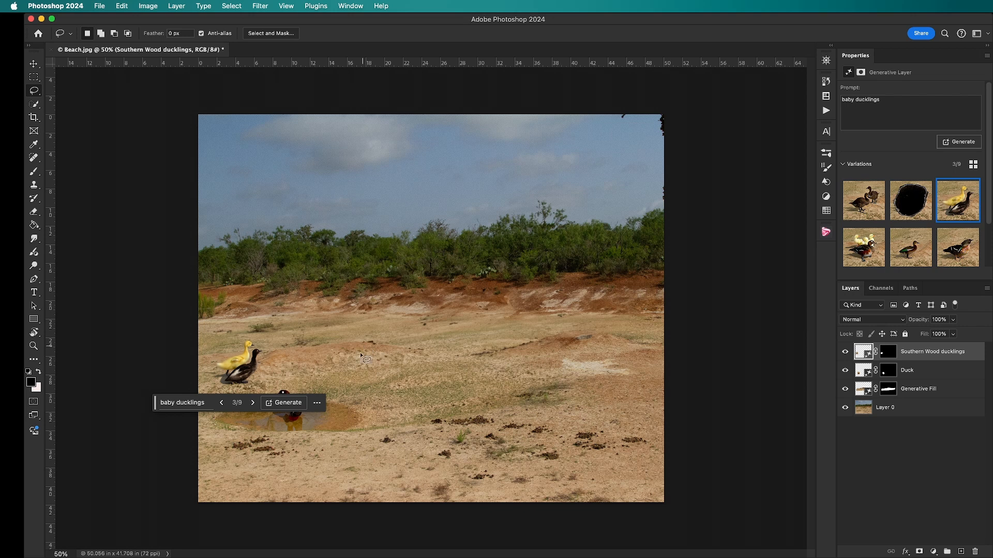
Lasso a wide, flat area of bare ground up and to the right of the puddle and delete the "Southern Wood ducklings" layer
mouse_move(439, 363)
left_mouse_down()
mouse_move(402, 361)
mouse_move(398, 381)
mouse_move(446, 395)
mouse_move(478, 385)
mouse_move(438, 367)
left_mouse_up()
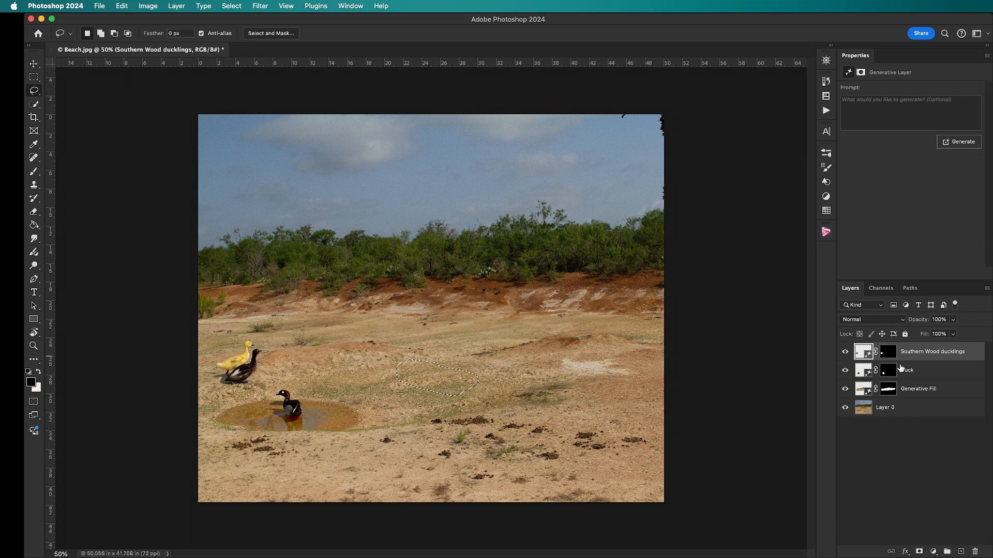
right_click(917, 355)
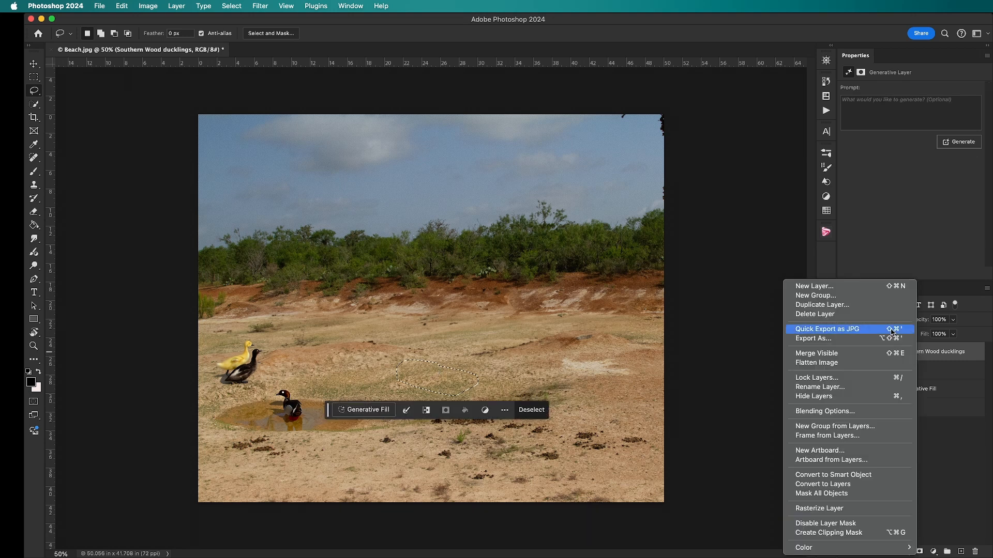
left_click(885, 315)
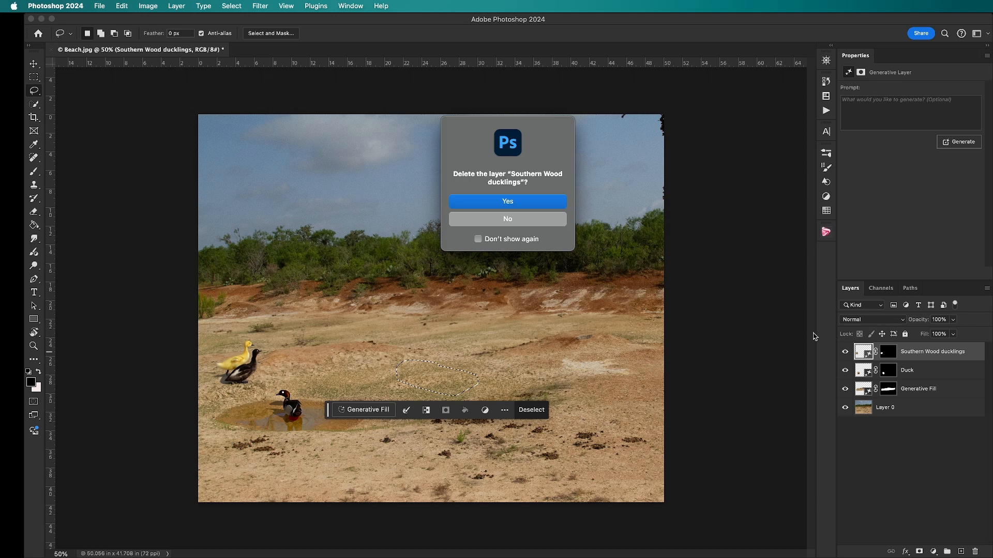
left_click(549, 203)
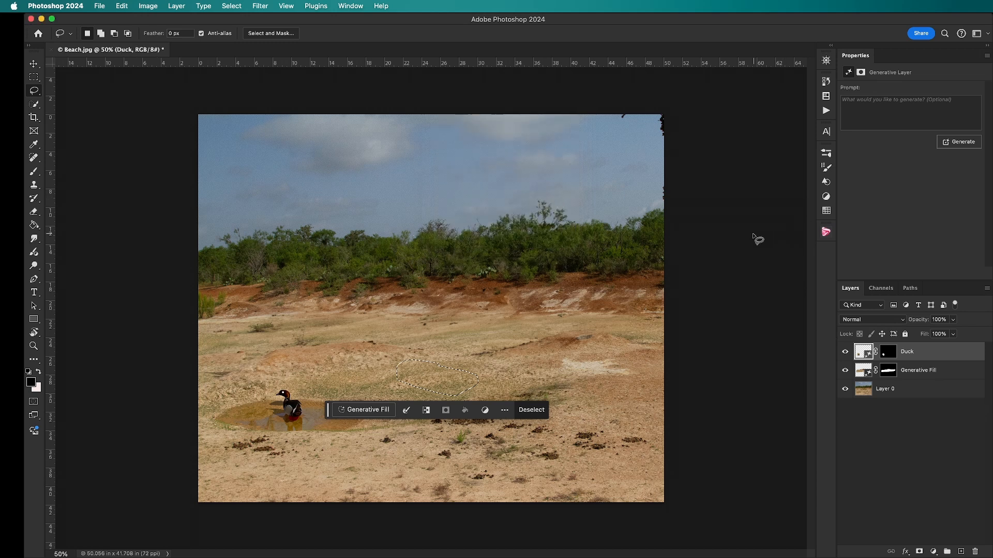
Fill the selected patch of ground using the Generative Fill prompt "ducklings"
left_click(897, 116)
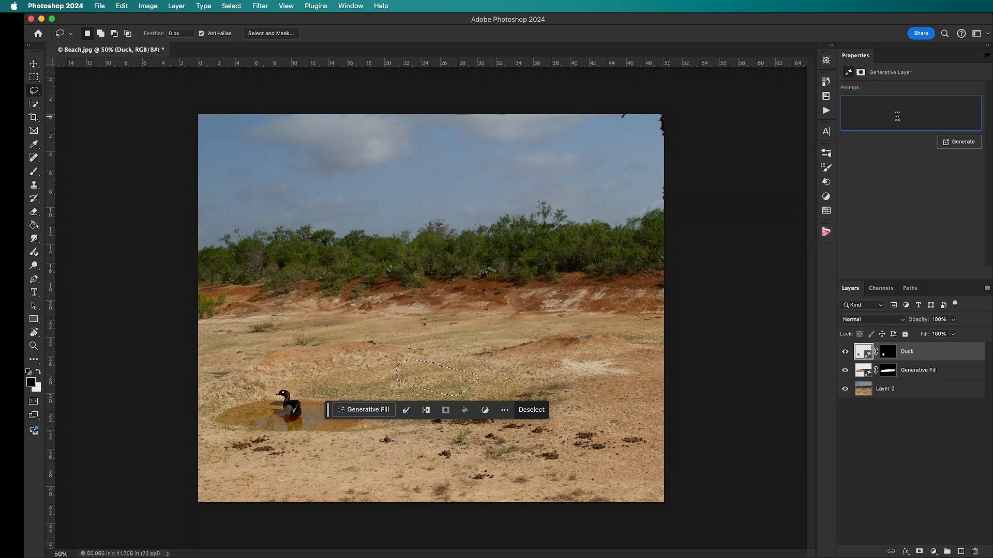
type("ducklings")
key("Return")
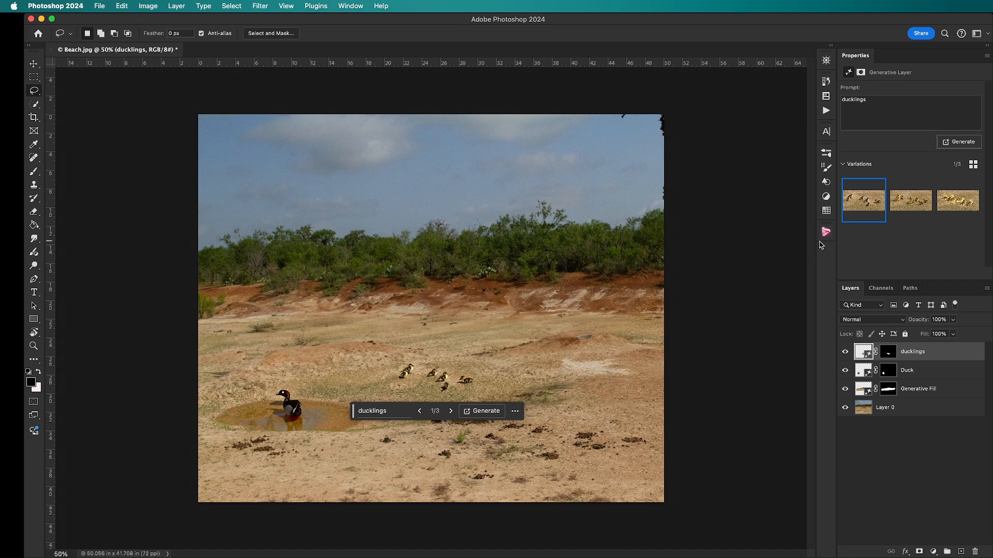
Compare the three ducklings variations and return to the first one
left_click(896, 206)
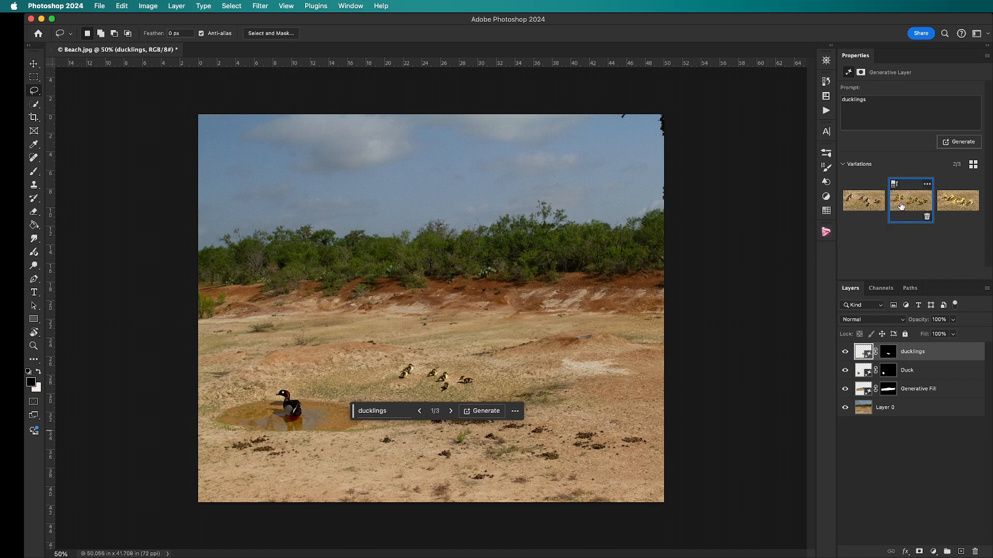
left_click(945, 209)
left_click(873, 205)
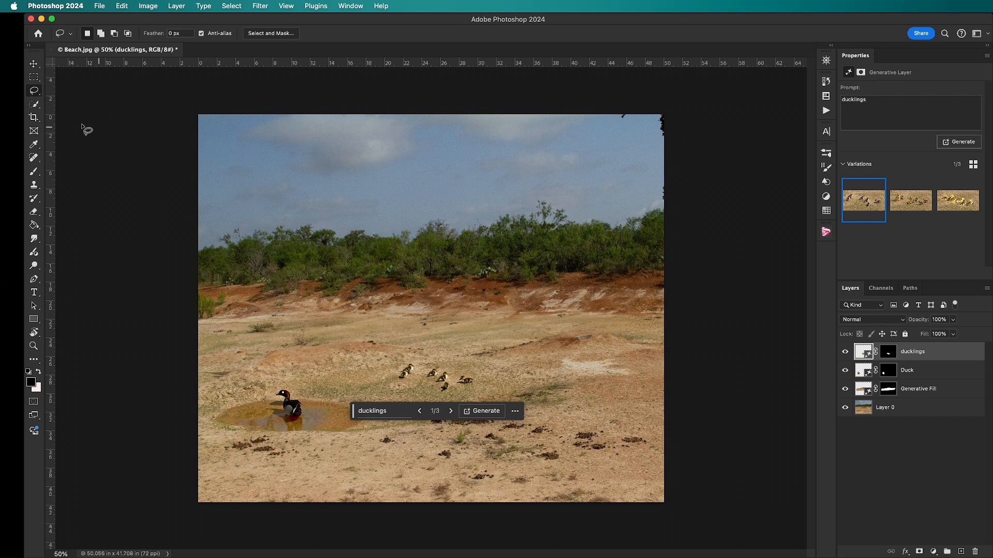
Extend the image below its lower edge to about 51.5 in tall using the Crop tool with the Generative Expand fill
left_click(31, 122)
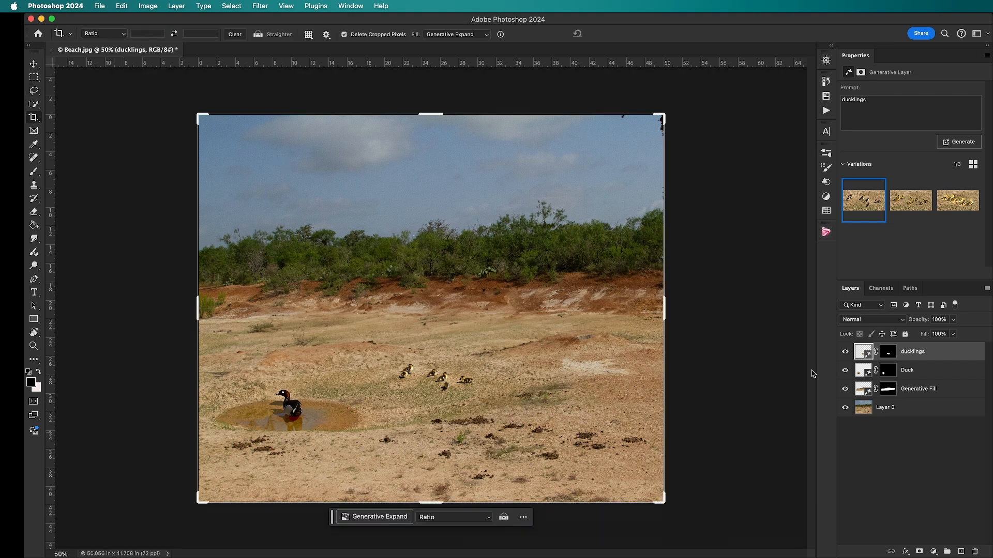
left_click_drag(700, 343, 702, 343)
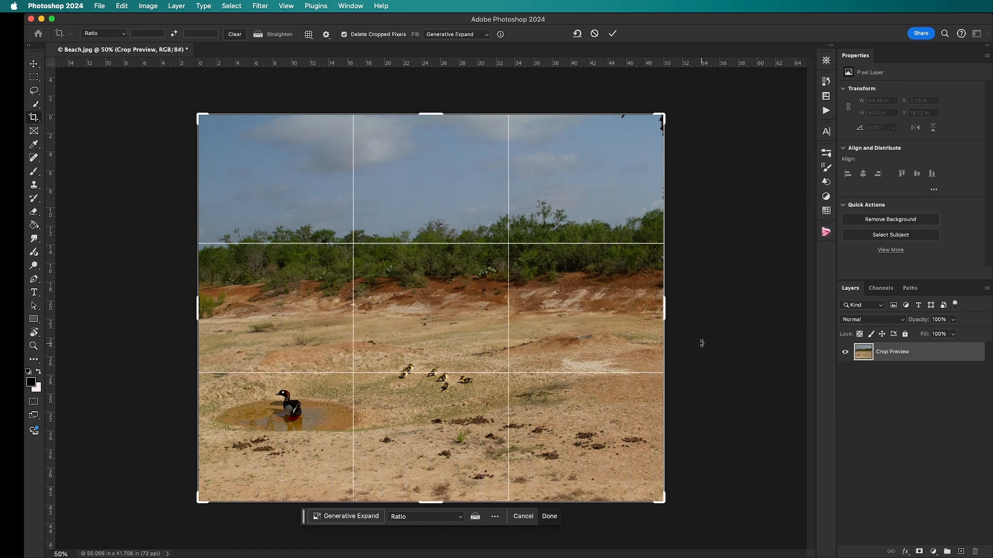
mouse_move(436, 502)
left_mouse_down()
mouse_move(431, 539)
mouse_move(433, 505)
left_mouse_up()
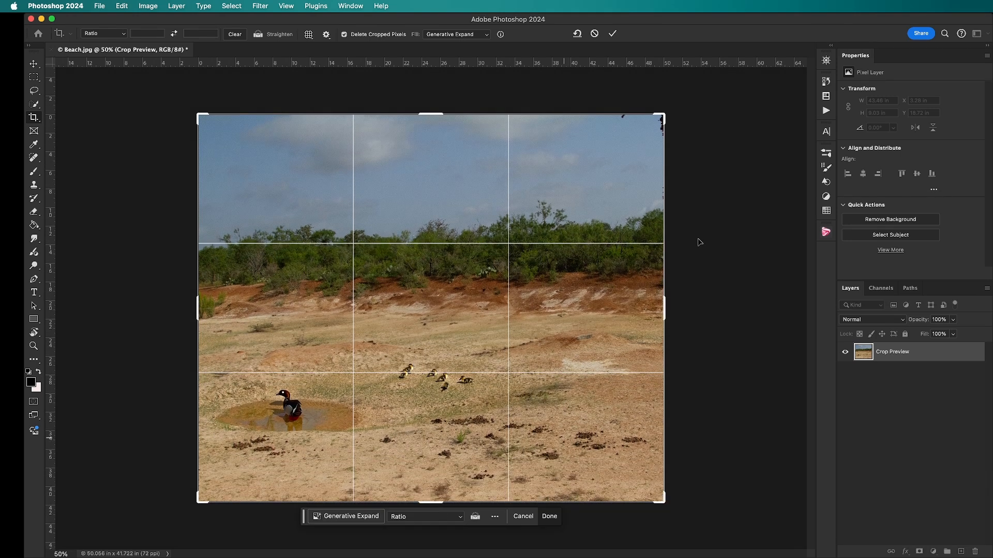
left_click(488, 35)
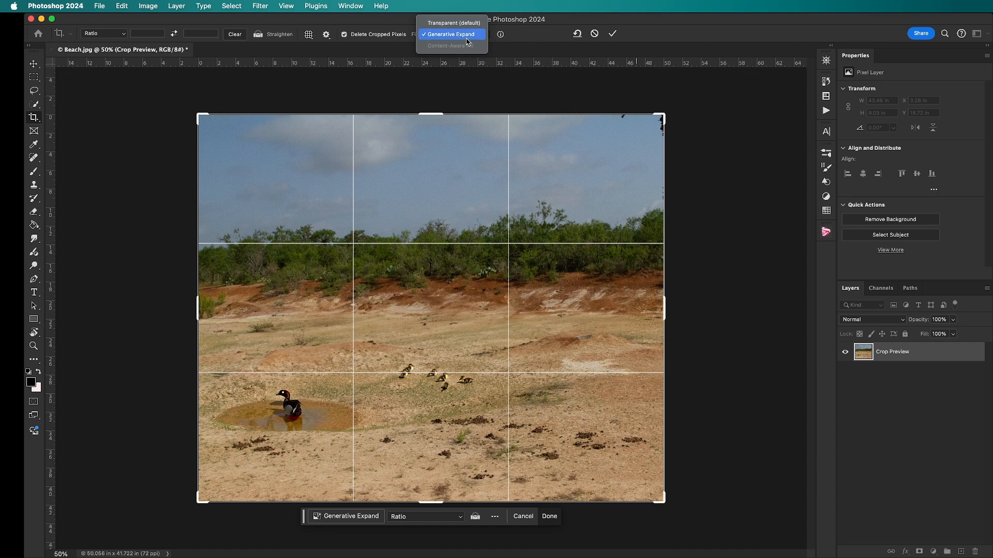
left_click(737, 193)
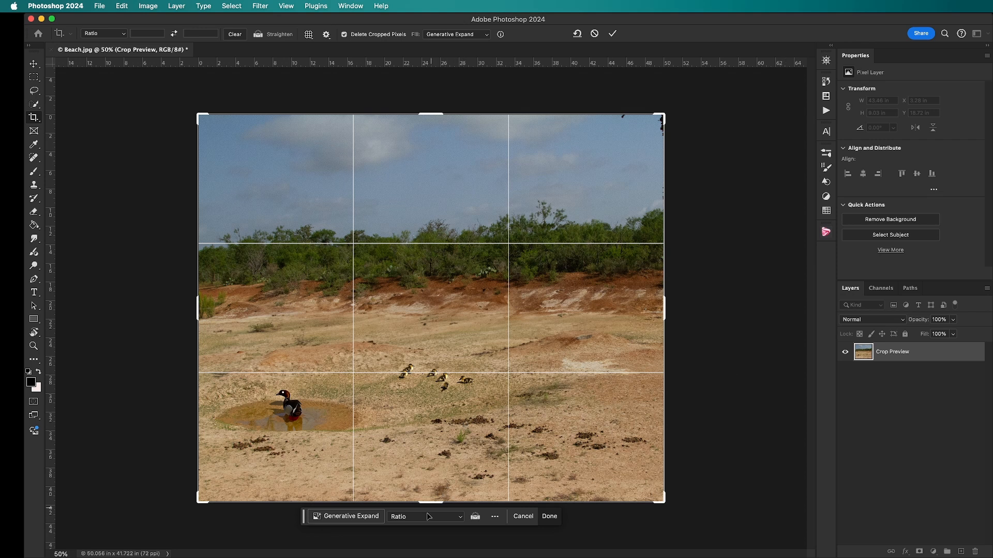
left_click_drag(427, 503, 421, 540)
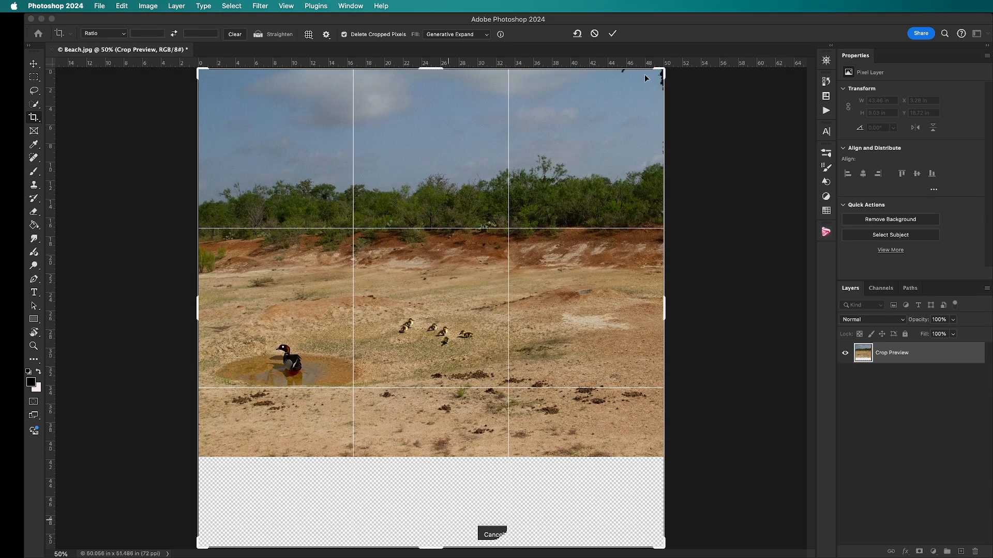
left_click(613, 34)
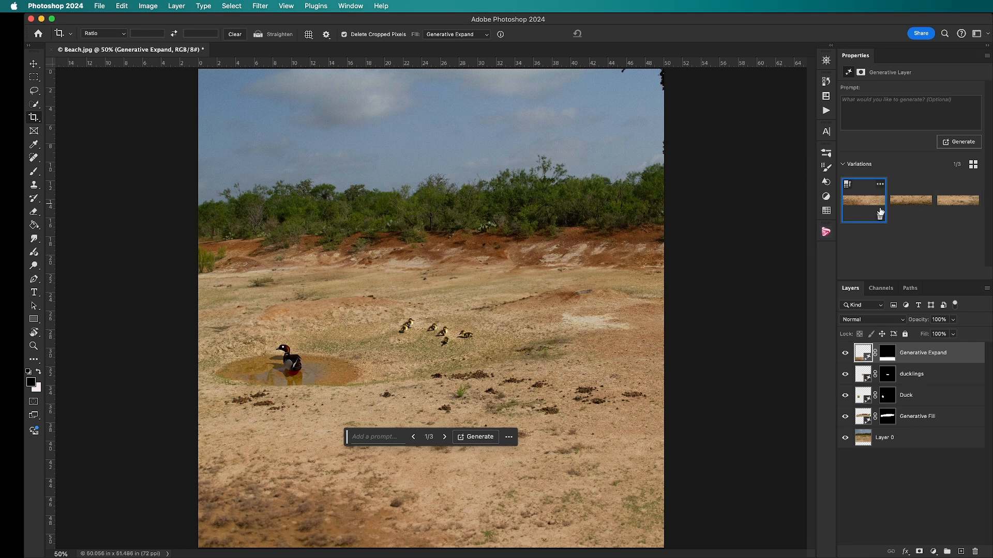
Compare the three Generative Expand variations for the bottom extension and keep the second one
left_click(925, 204)
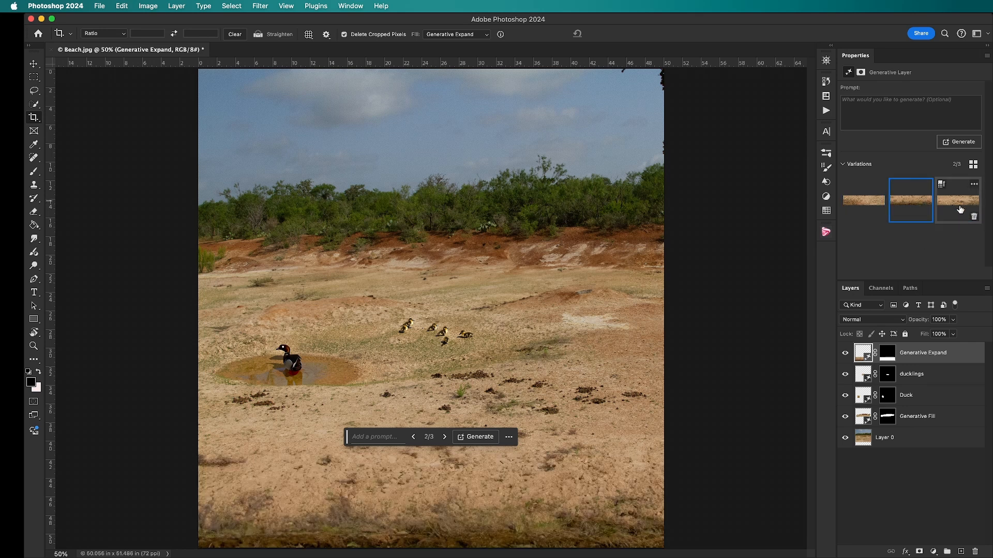
left_click(961, 209)
left_click(905, 202)
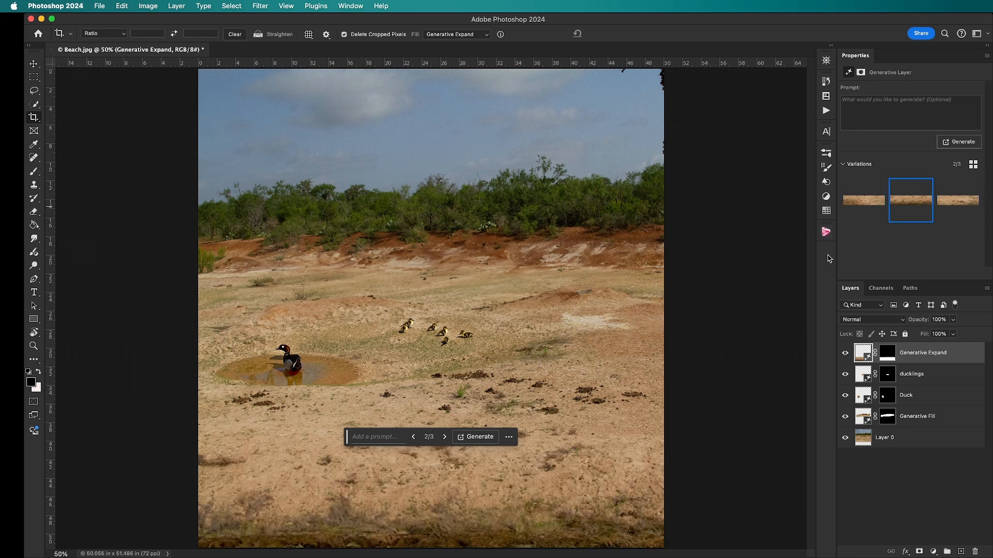
Extend the image past its right edge to about 54.7 in wide with Generative Expand and choose the third variation
left_click(740, 347)
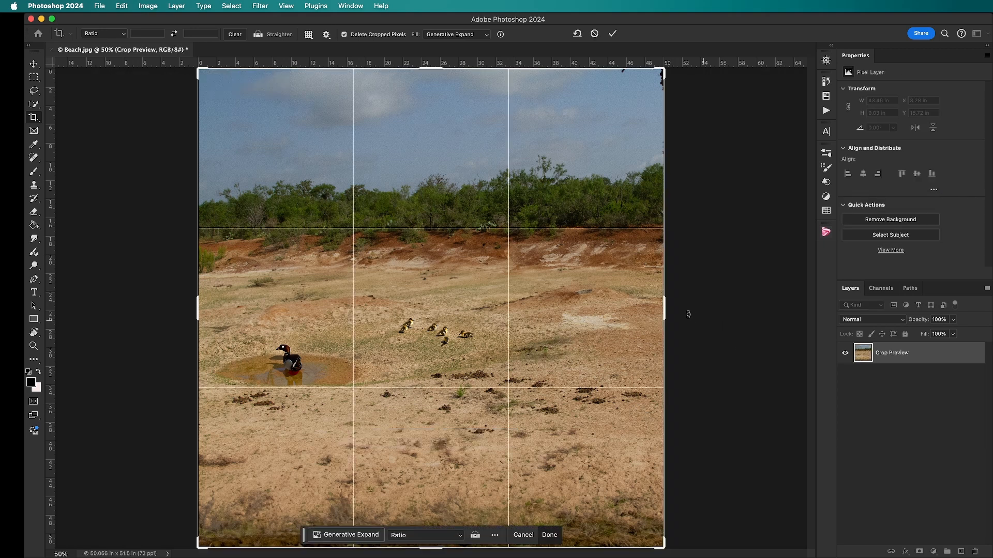
left_click_drag(665, 309, 687, 314)
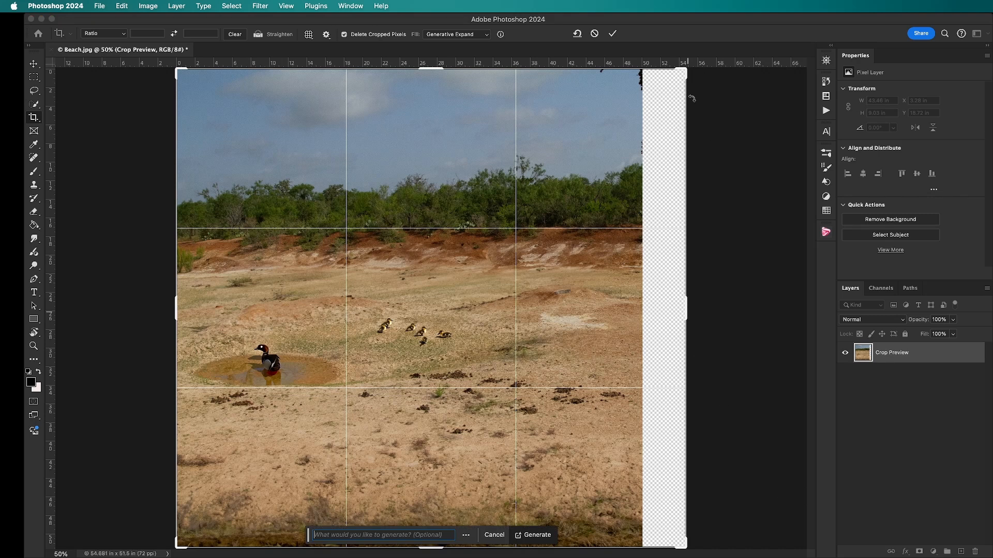
key("Return")
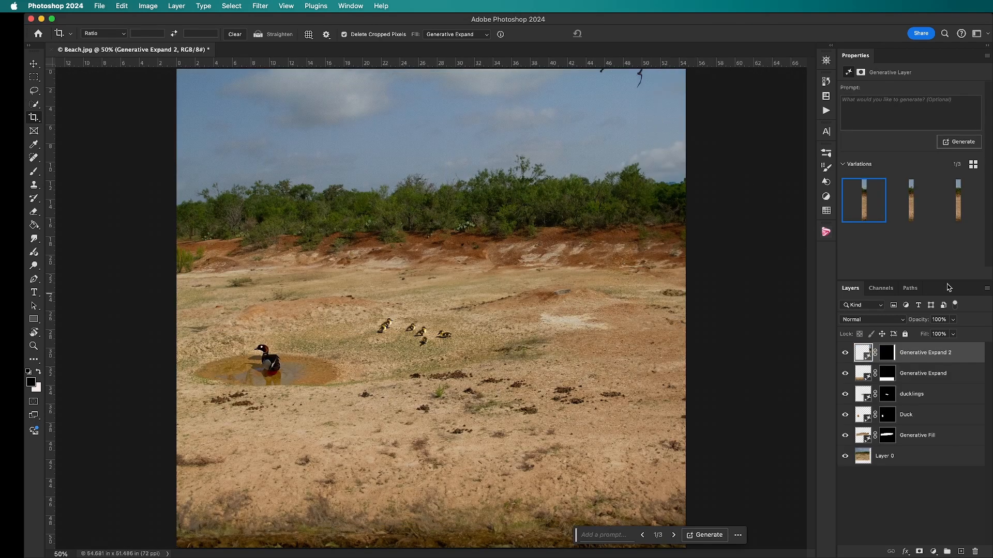
left_click(918, 205)
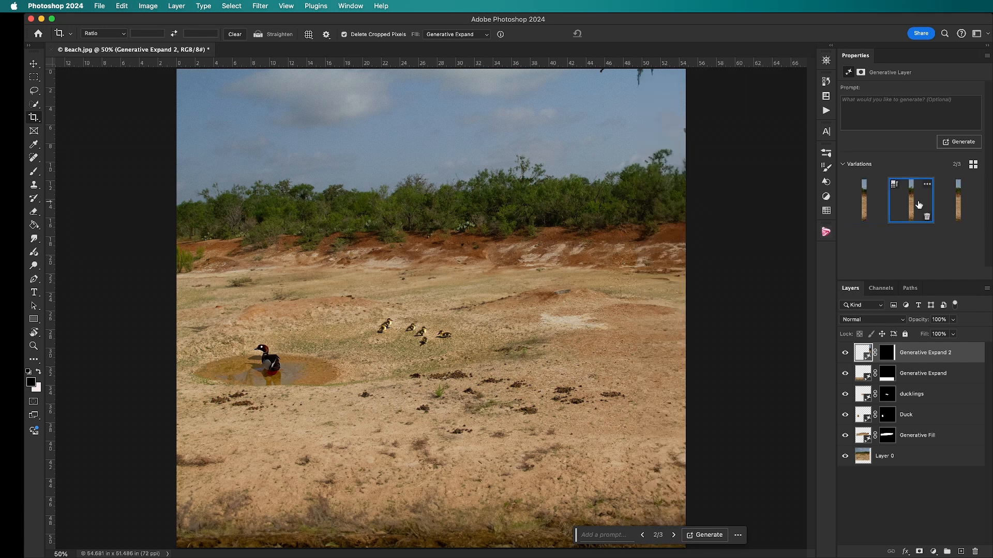
left_click(943, 206)
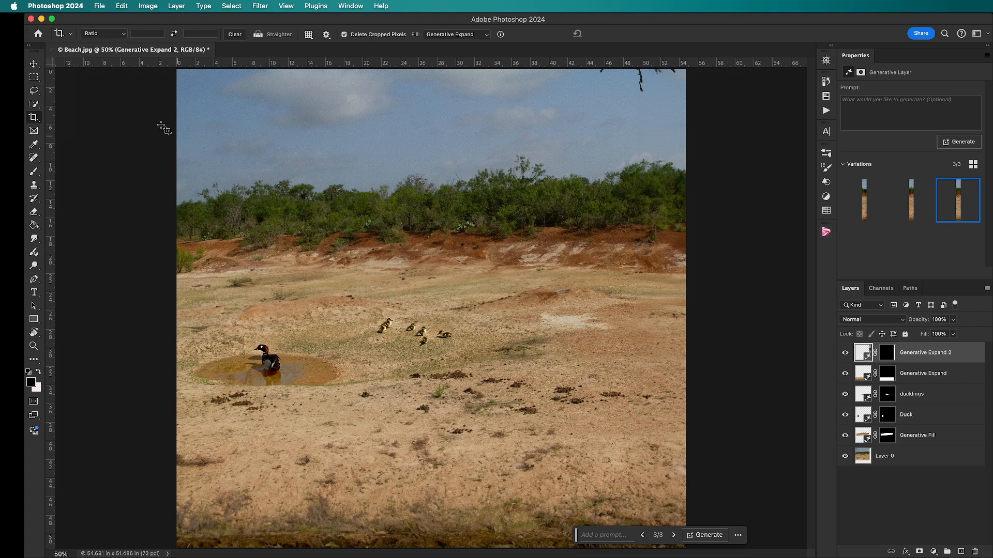
Create a new transparent document of 1024 x 1024 pixels at 300 pixels/inch
left_click(99, 7)
left_click(108, 21)
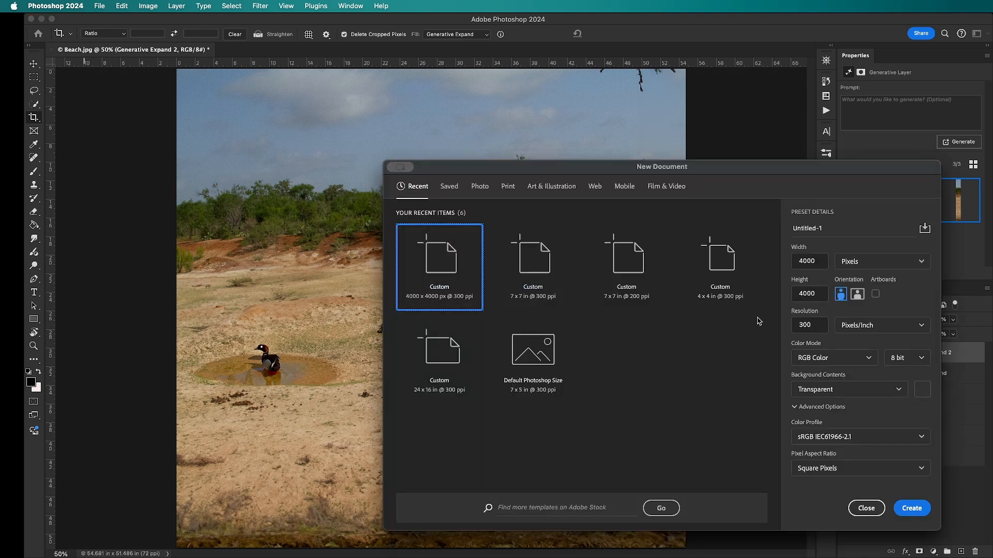
double_click(791, 259)
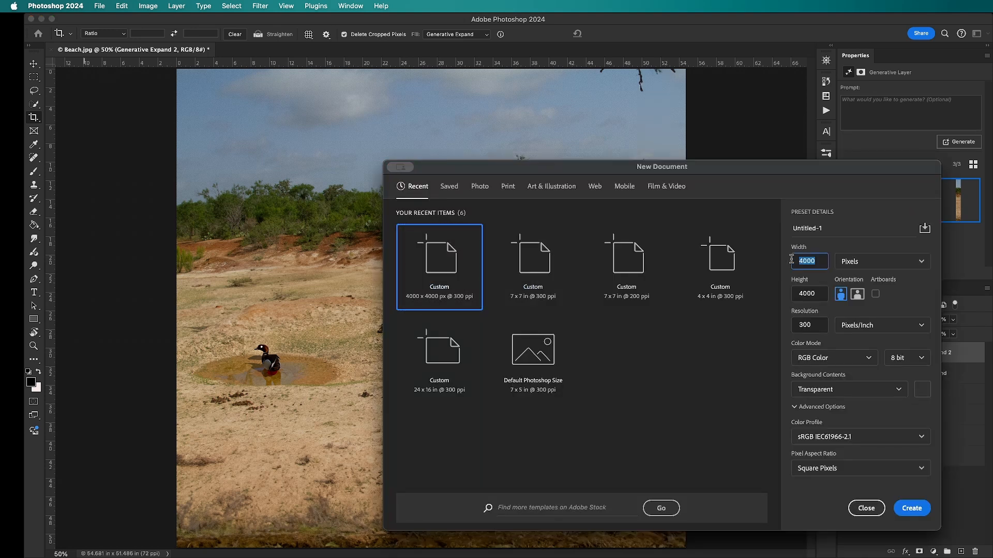
type("1024")
double_click(810, 294)
type("1024")
left_click(904, 507)
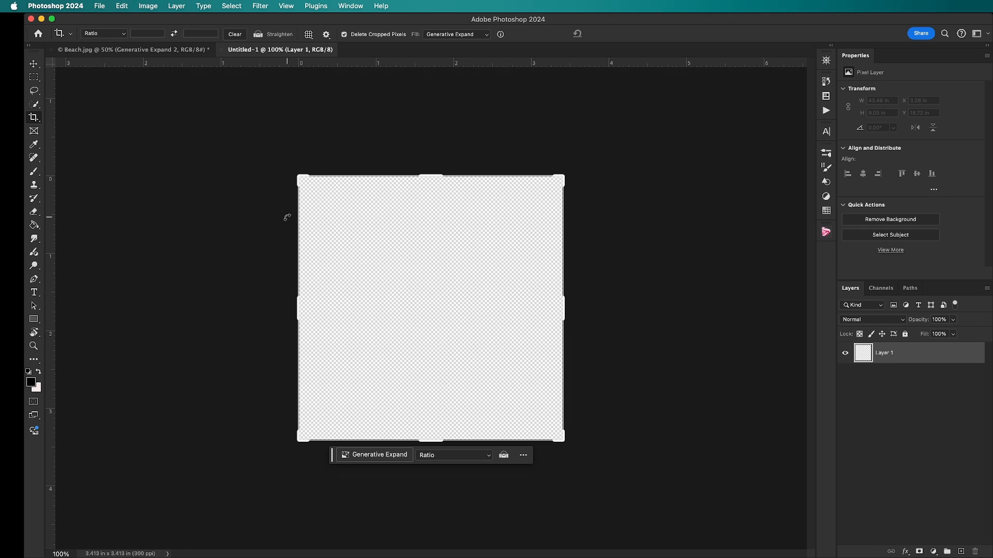
Select the entire blank canvas and fill it using the Generative Fill prompt "A New York City Street"
key("v")
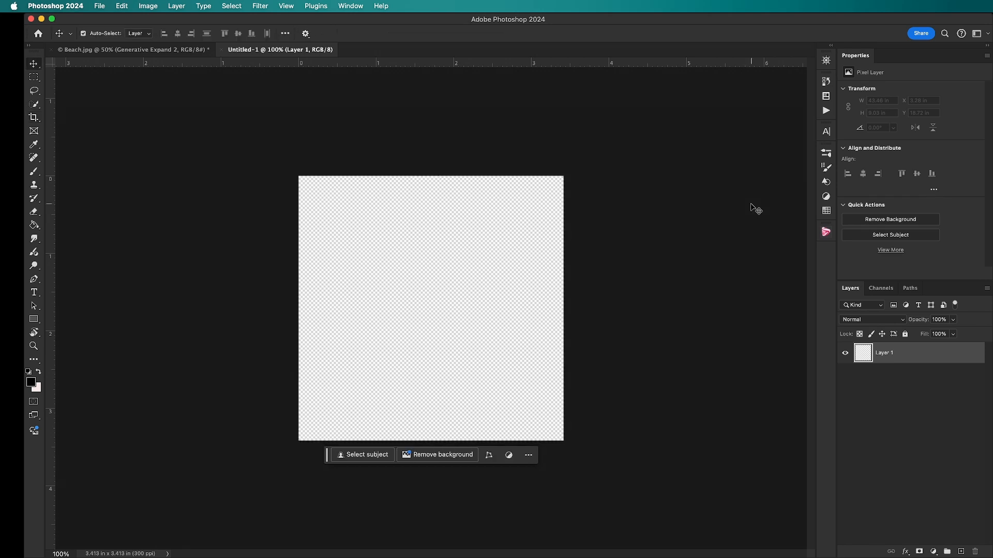
key("super+0")
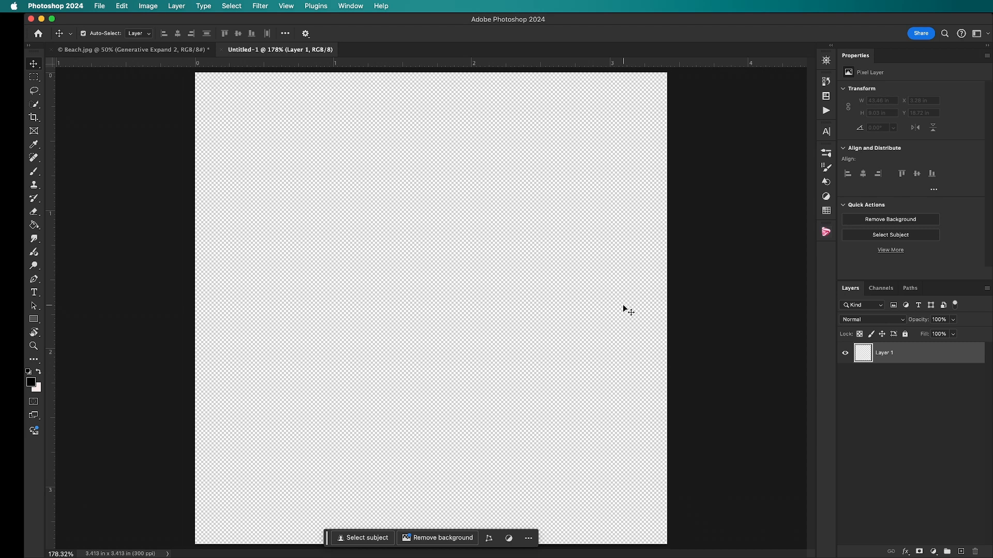
key("super+a")
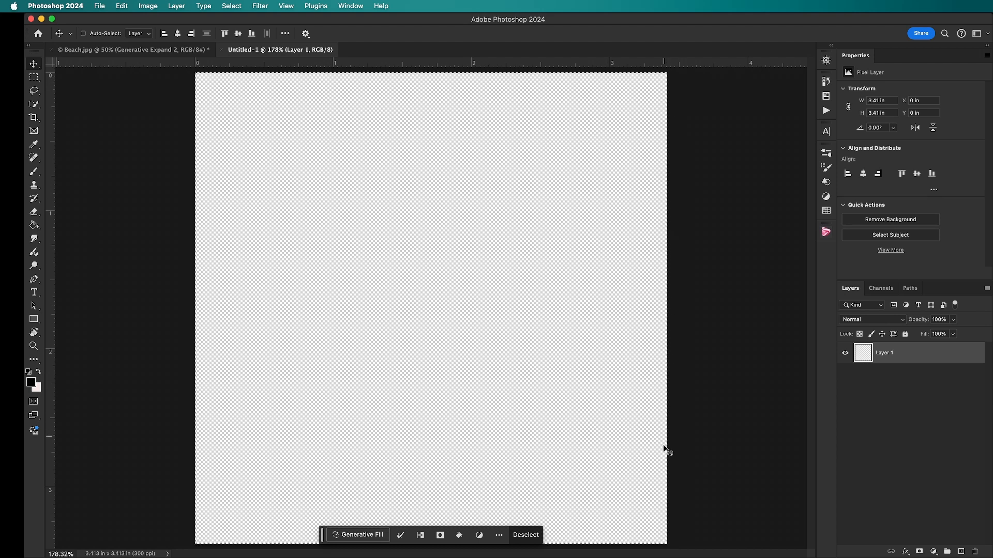
left_click(350, 535)
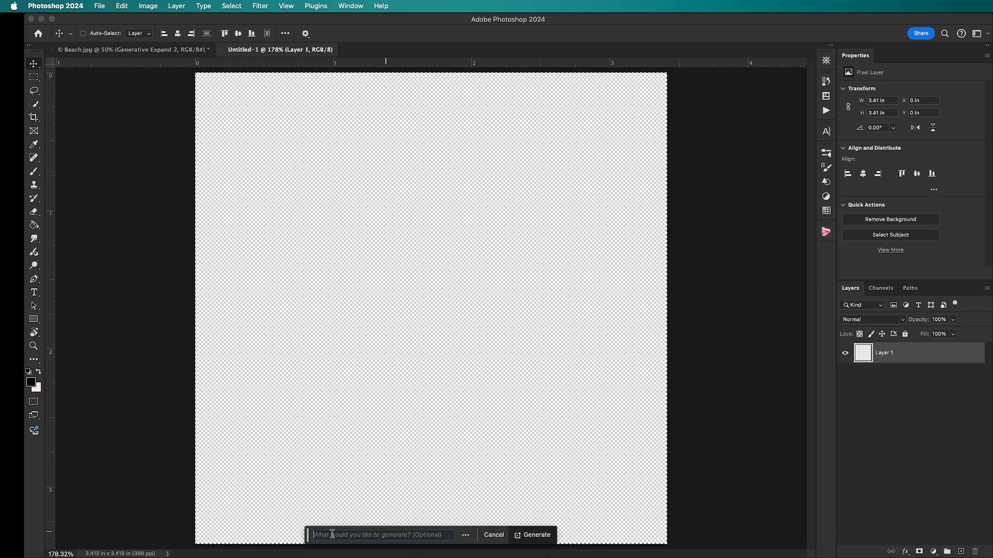
left_click_drag(308, 538, 520, 178)
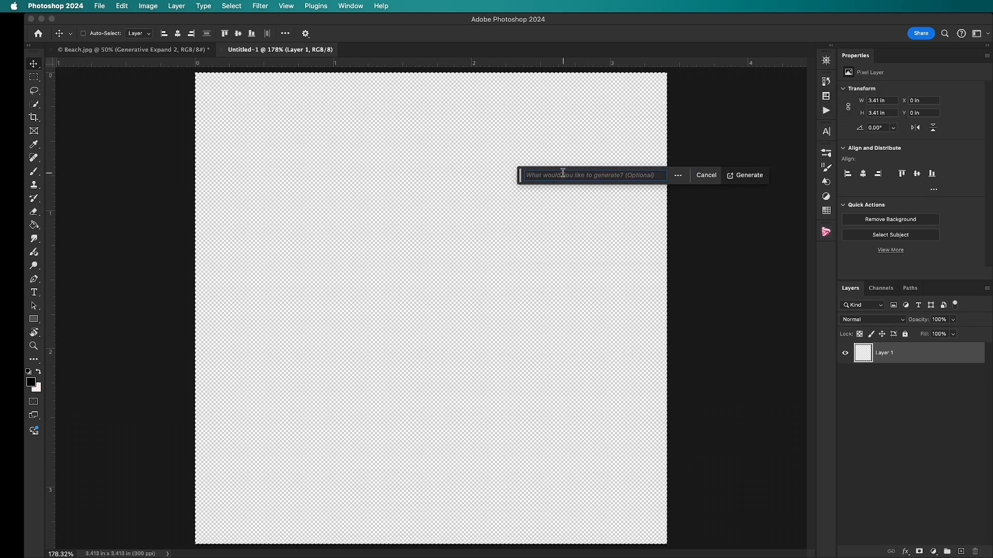
type("A new")
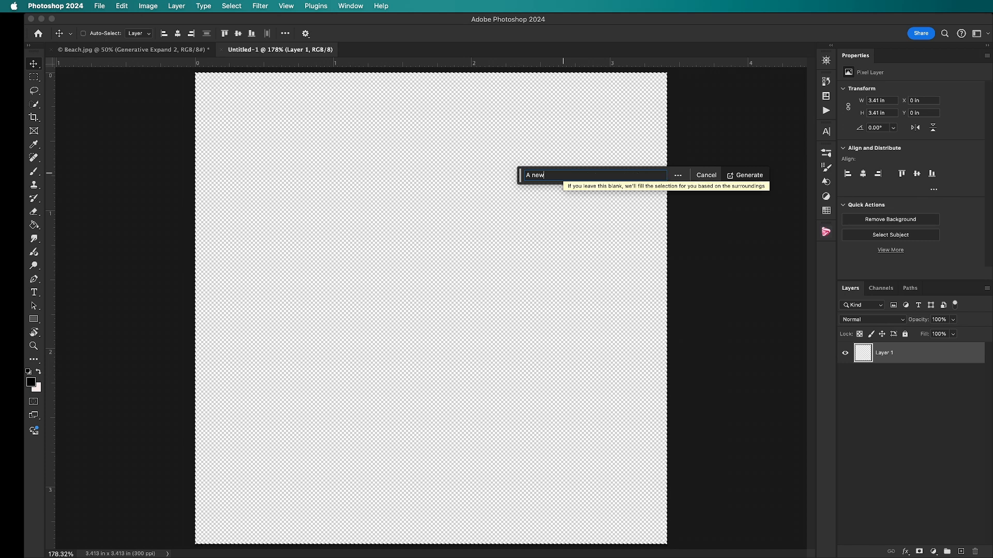
type(" York City Street")
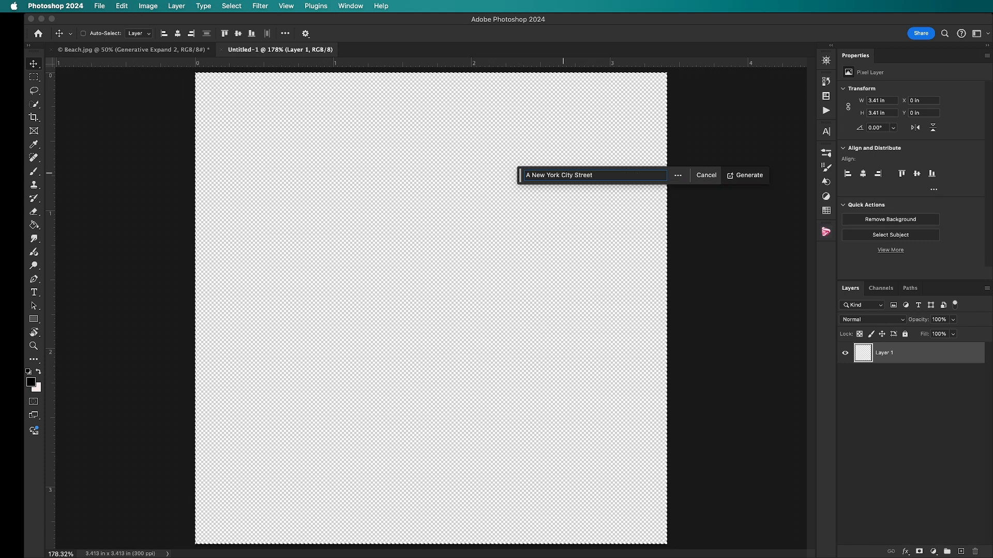
key("Return")
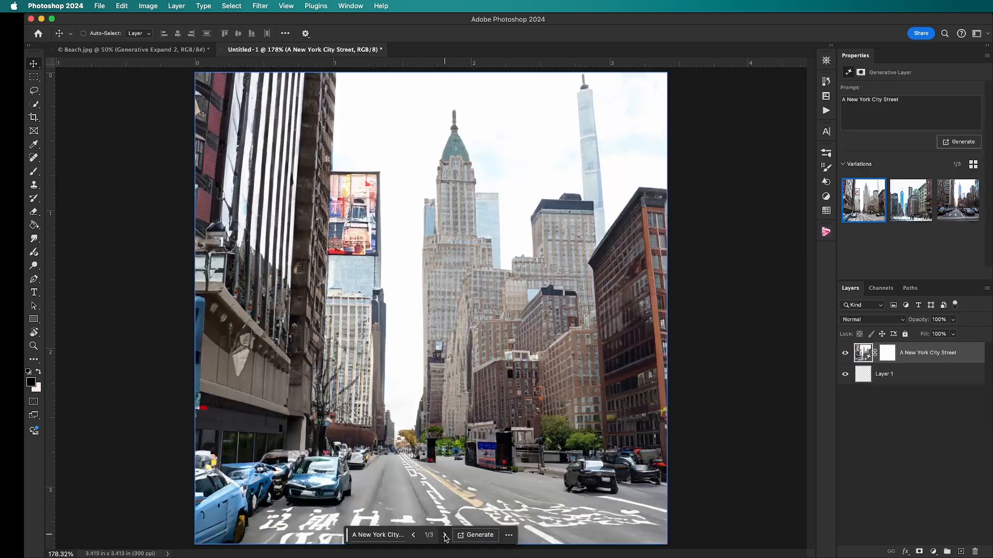
Compare the three generated New York street variations and return to the first one
left_click(444, 535)
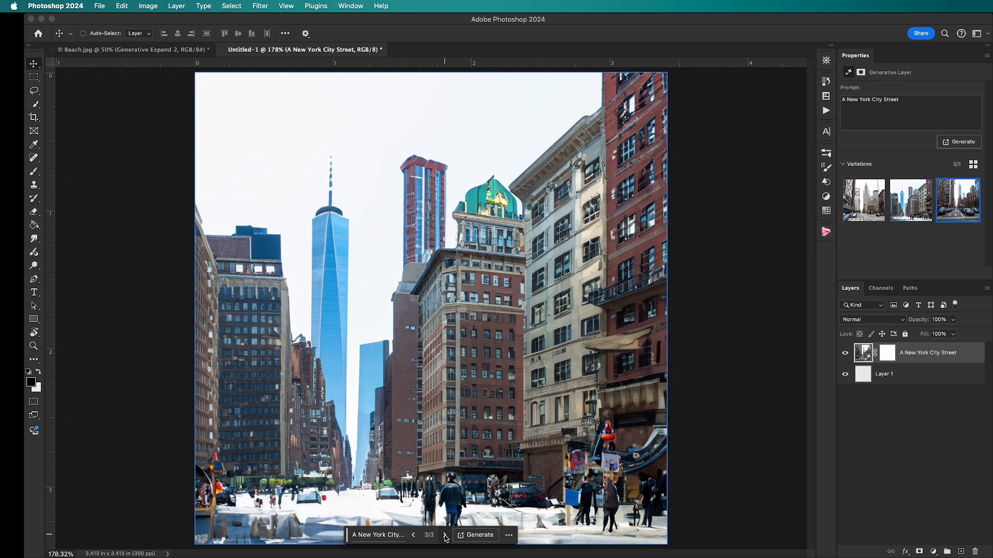
left_click(444, 535)
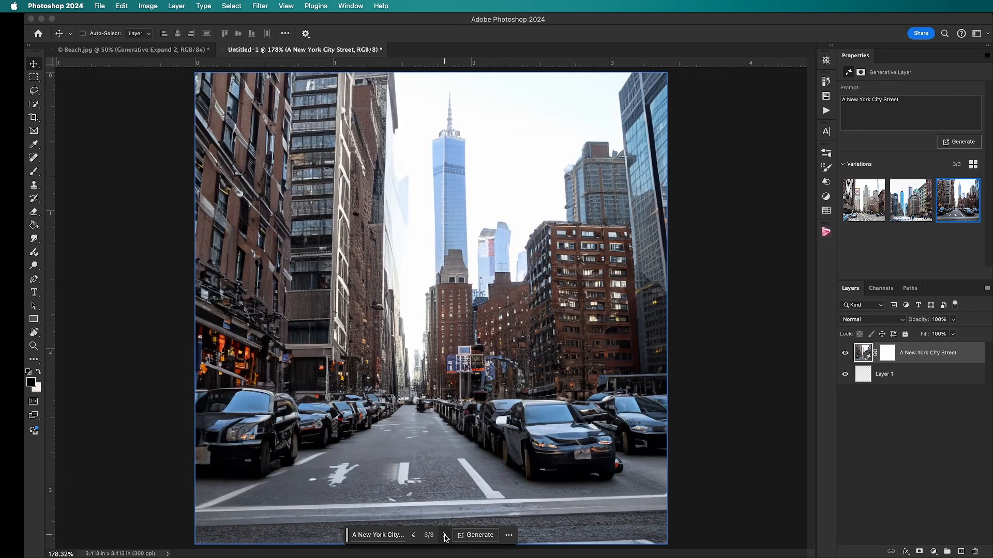
left_click(413, 536)
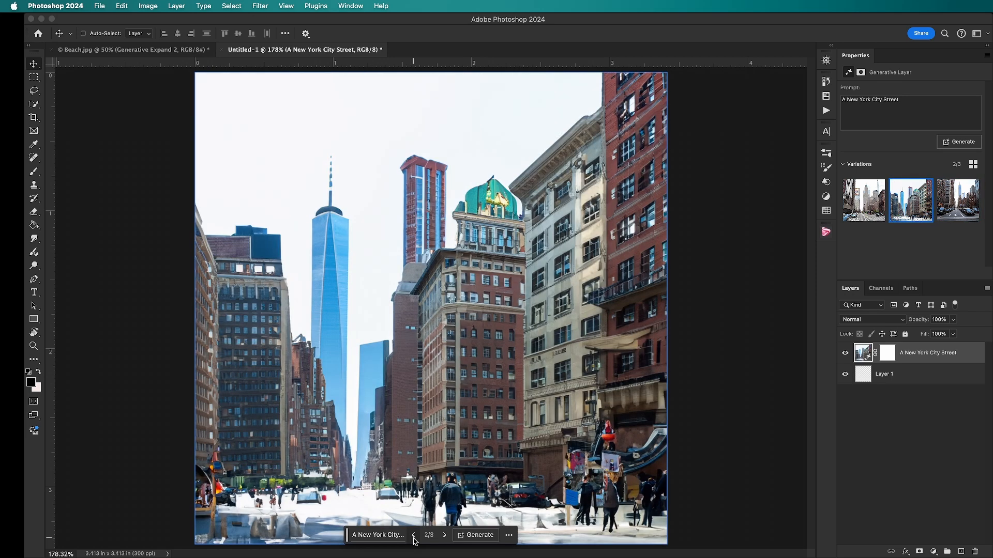
left_click(413, 536)
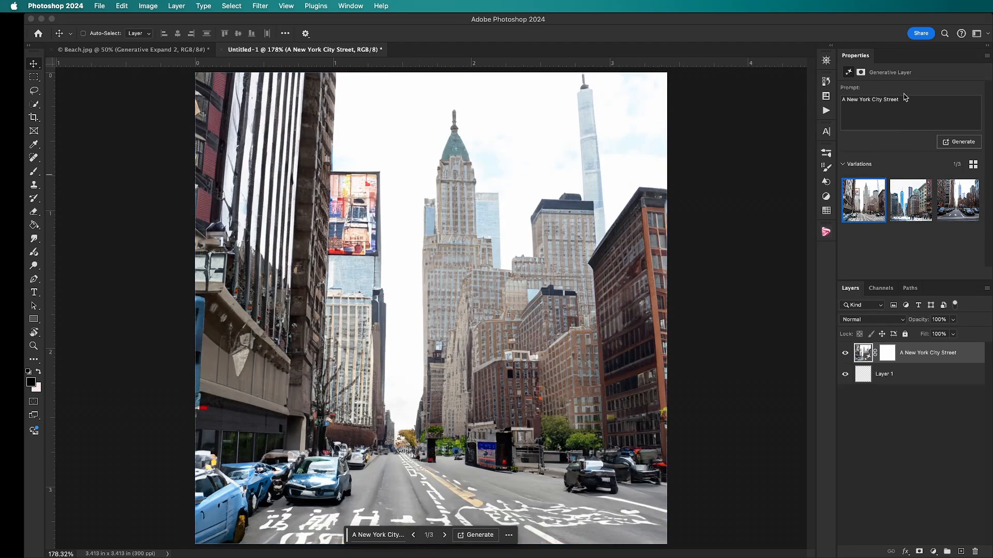
Change the generative layer's prompt to "A calm New York City Street at night" and generate new variations
triple_click(846, 100)
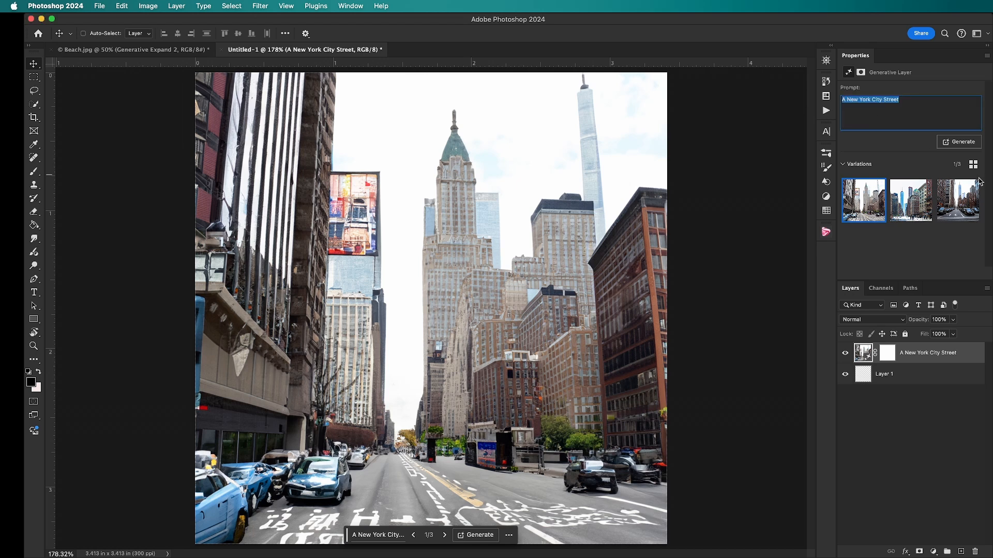
left_click(846, 99)
type("calm")
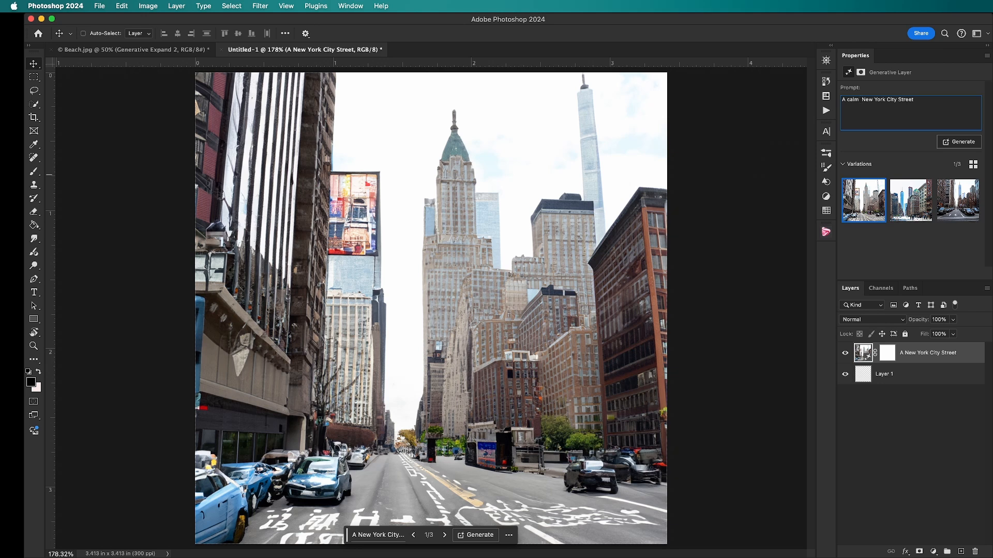
left_click(943, 106)
type("at night")
key("Return")
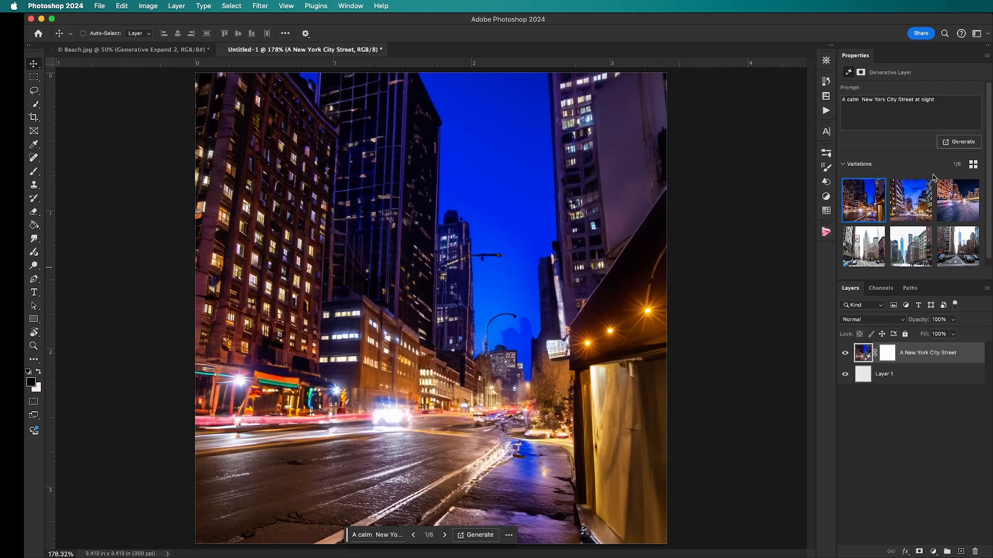
Compare the three night street variations and return to the first one
left_click(914, 205)
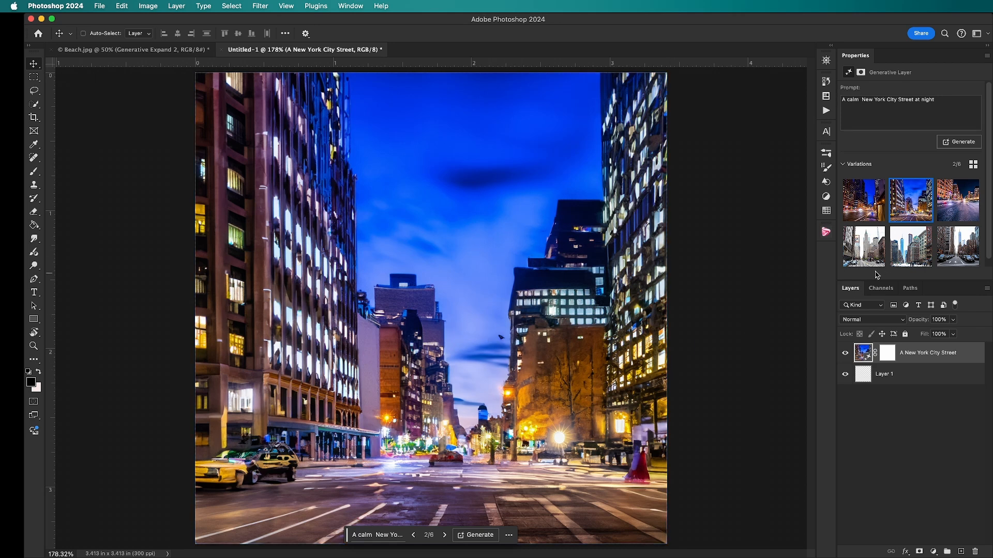
left_click(960, 202)
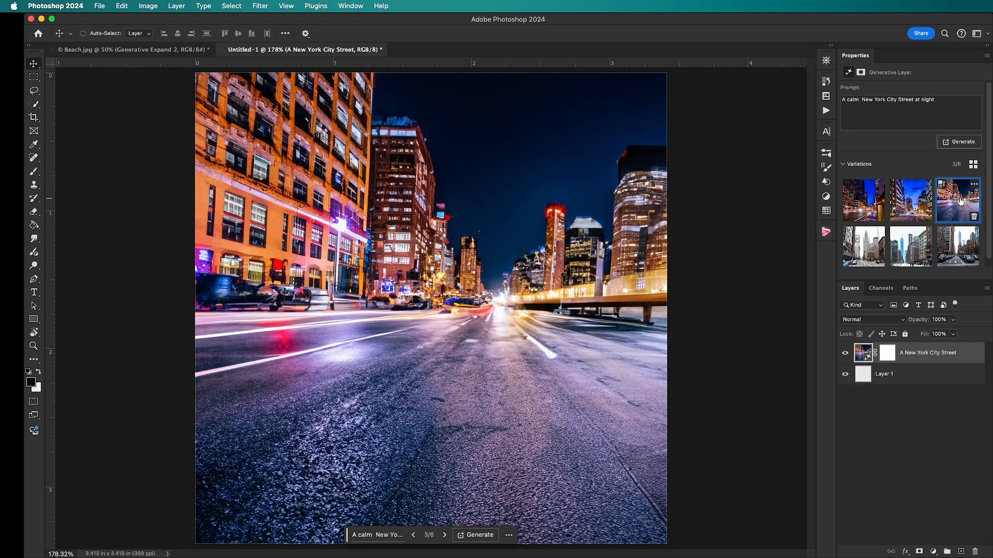
left_click(864, 209)
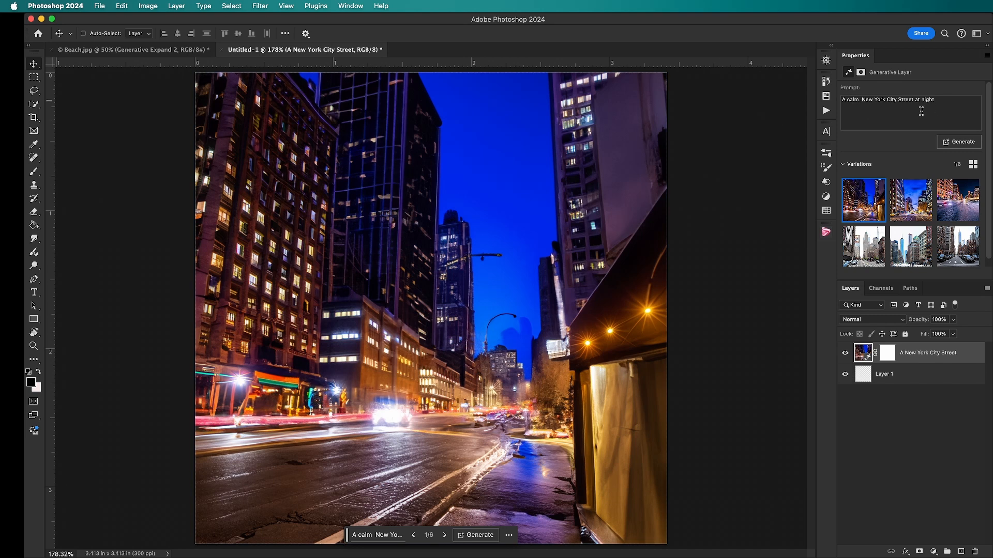
Open the night street layer's prompt for editing
triple_click(860, 108)
left_click(862, 114)
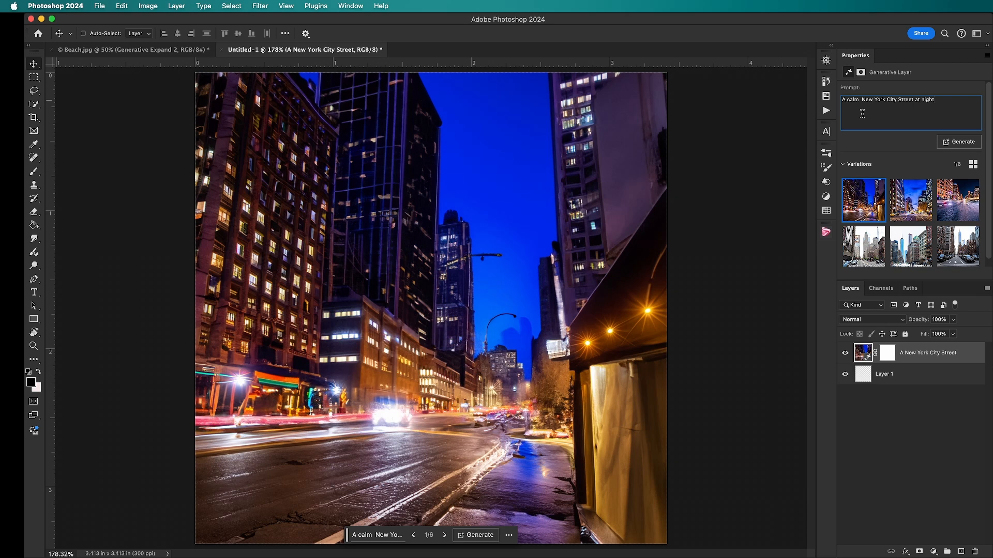